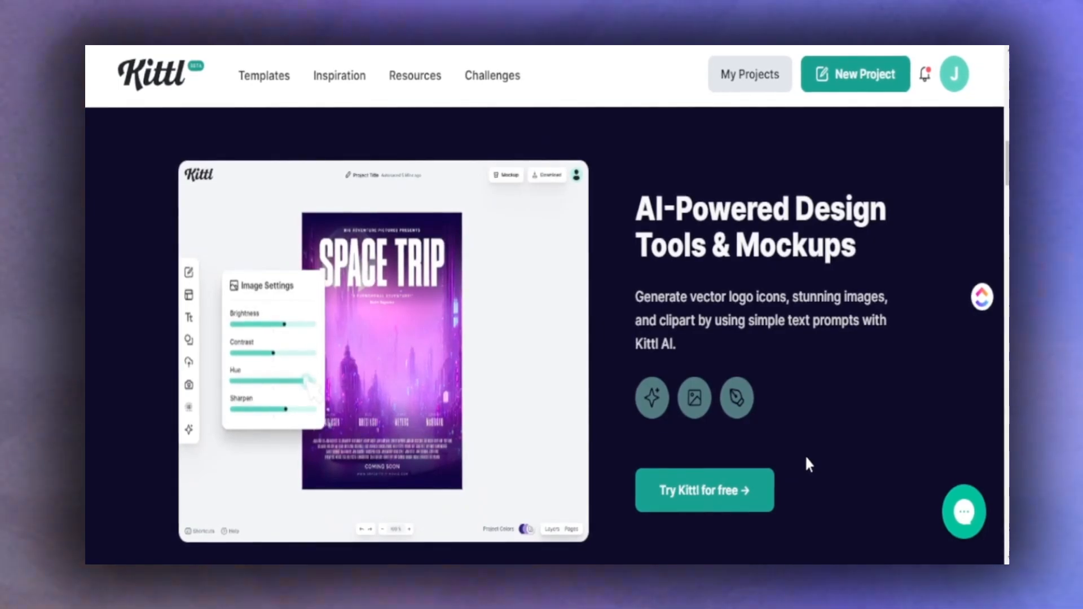
Look through the Kittl homepage sections on AI design tools, advanced text editing and magic recoloring
scroll(806, 458, down, 10)
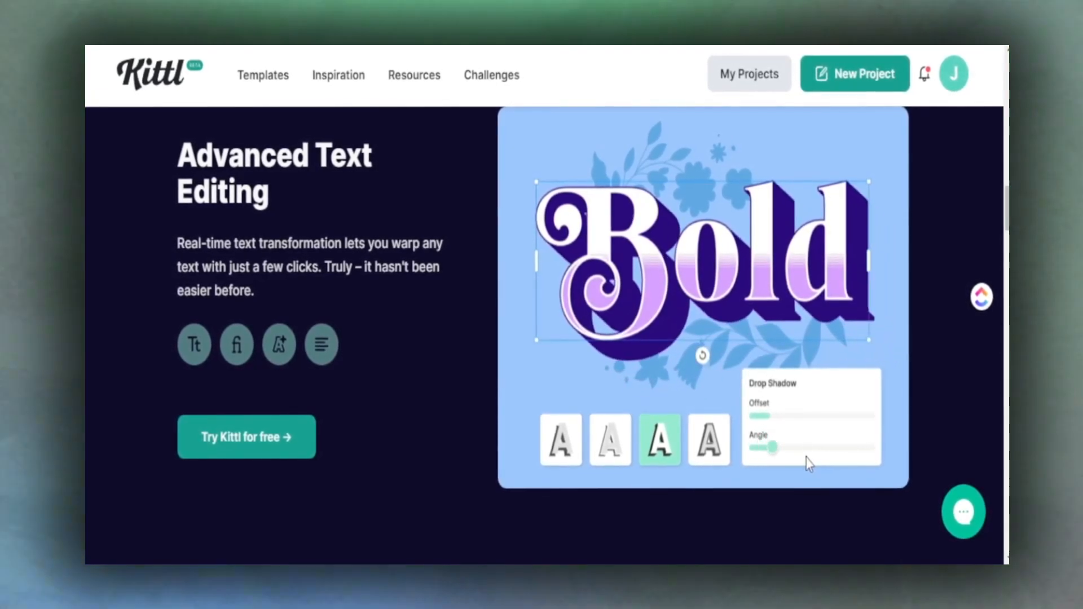
scroll(807, 458, down, 5)
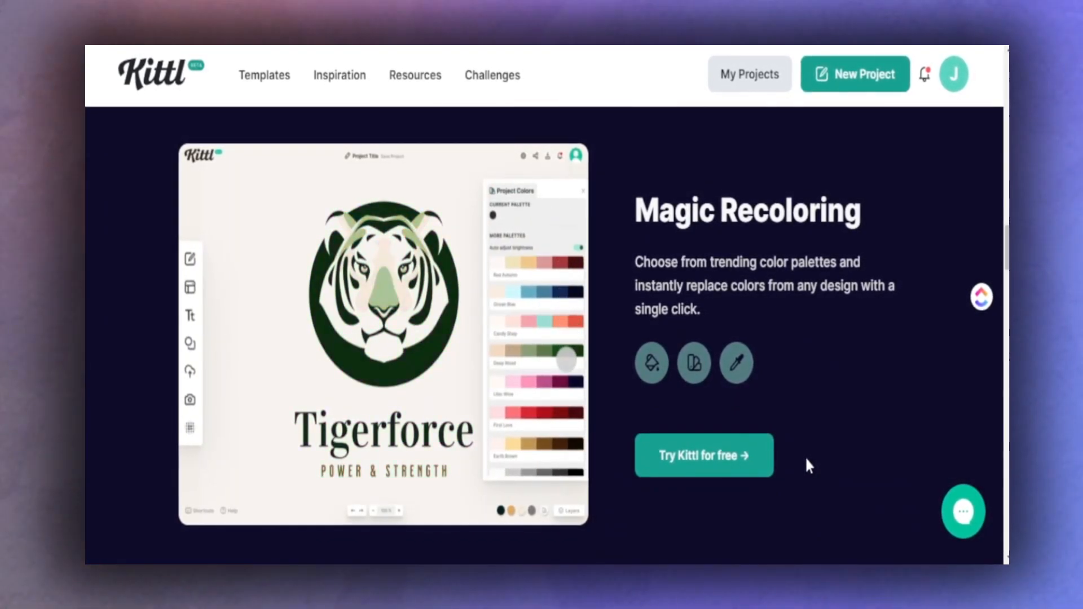
scroll(806, 464, down, 4)
scroll(808, 465, down, 4)
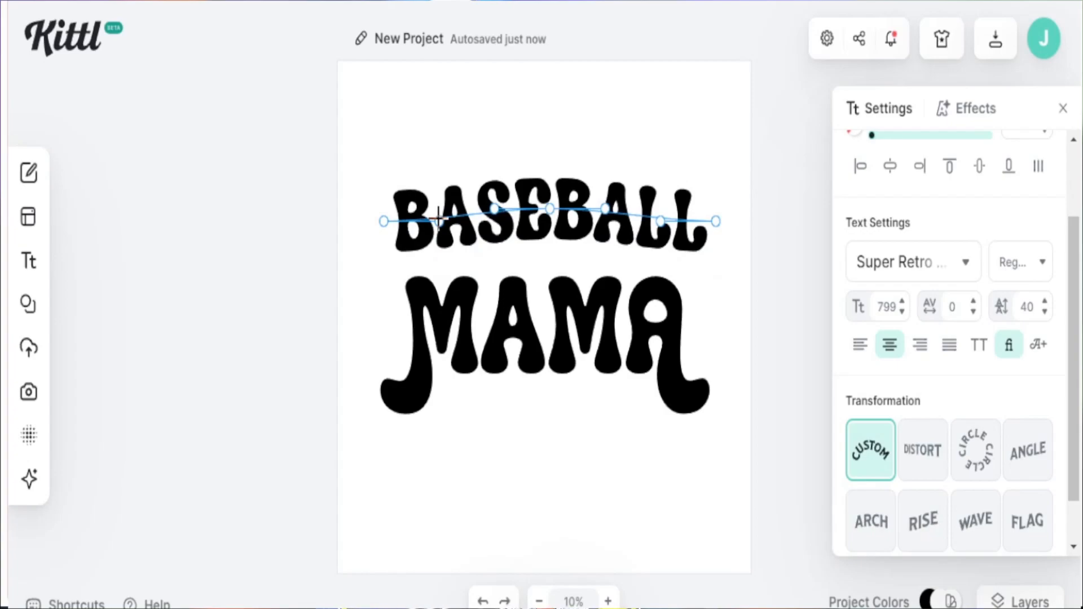
Bend the custom transformation path of the BASEBALL text above MAMA into a wavy curve by moving its path points
drag(438, 217, 432, 256)
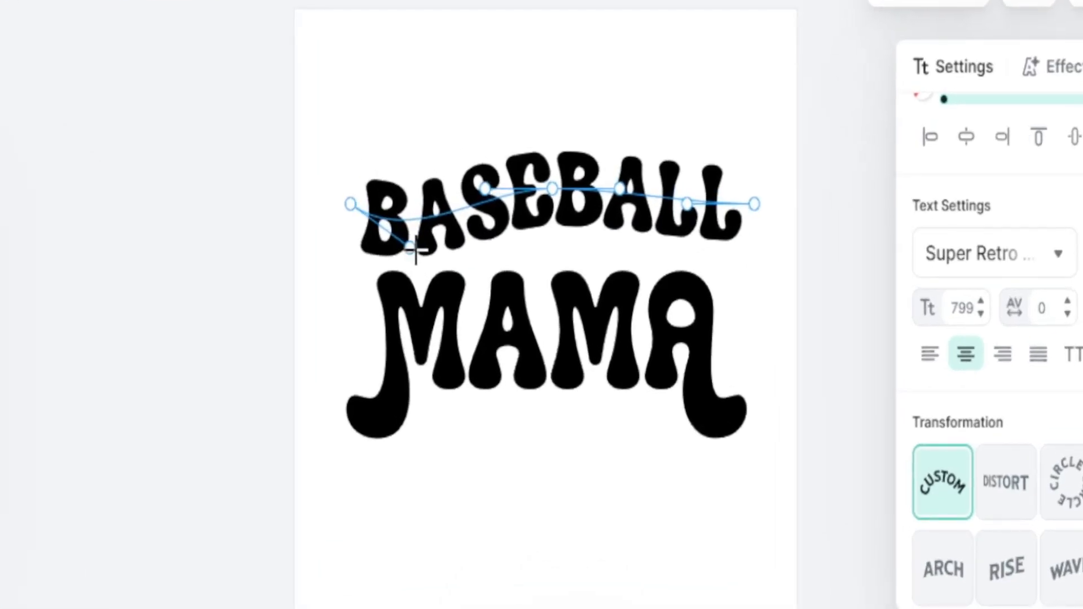
drag(553, 189, 630, 234)
drag(690, 208, 698, 164)
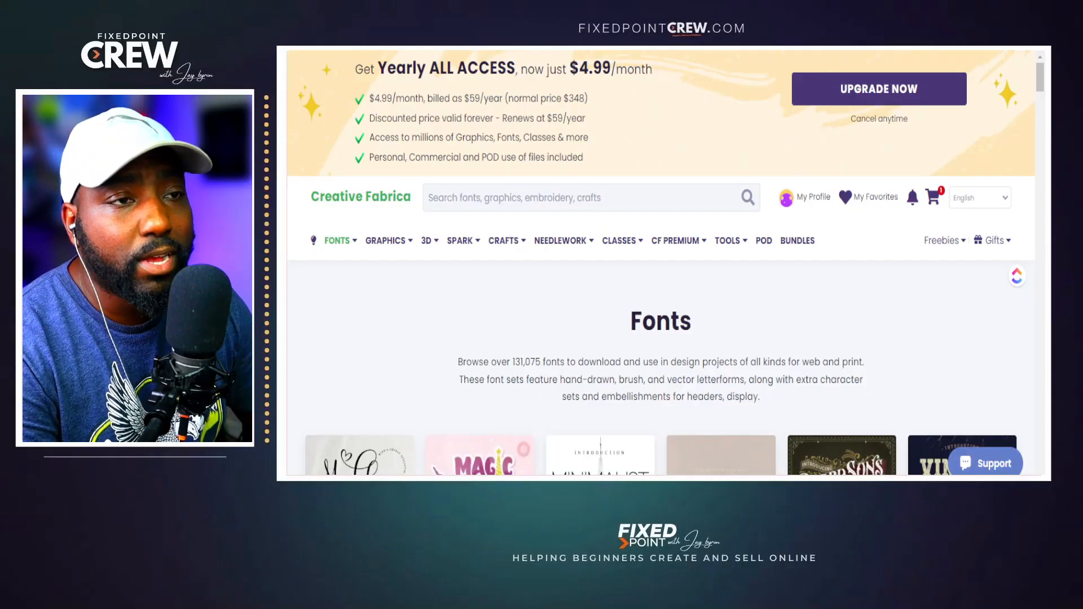
Look over the font categories on the Creative Fabrica Fonts page, from script to colorful fonts
scroll(661, 259, down, 1)
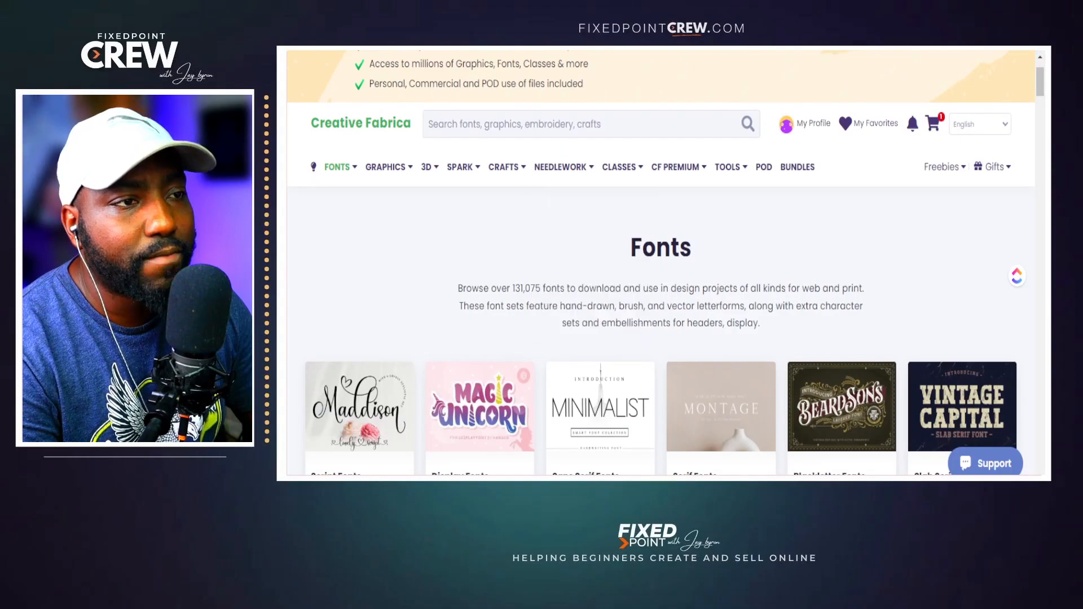
scroll(661, 260, down, 3)
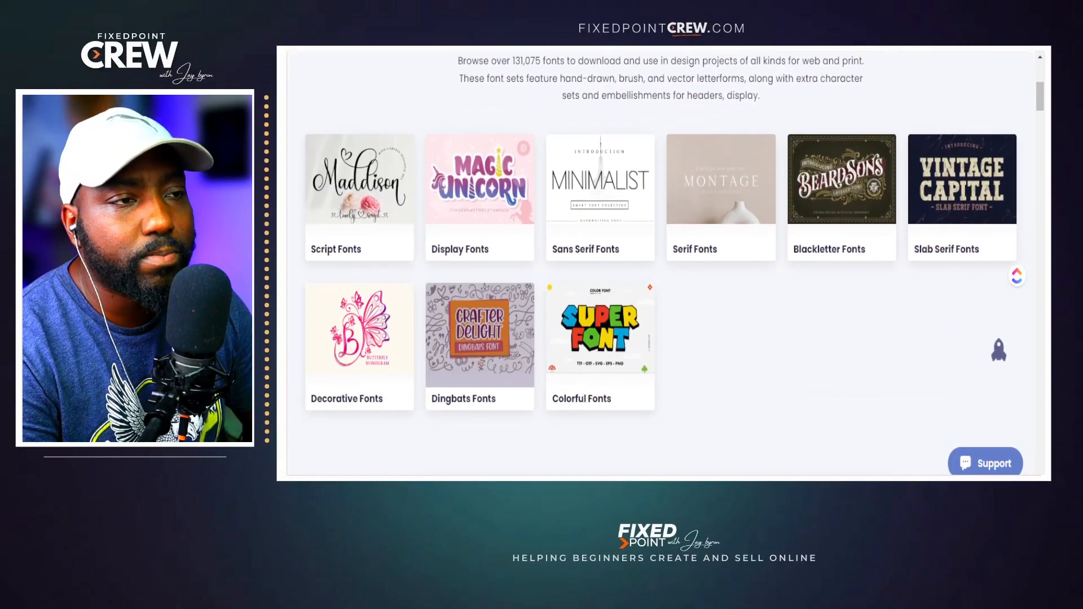
scroll(661, 259, down, 1)
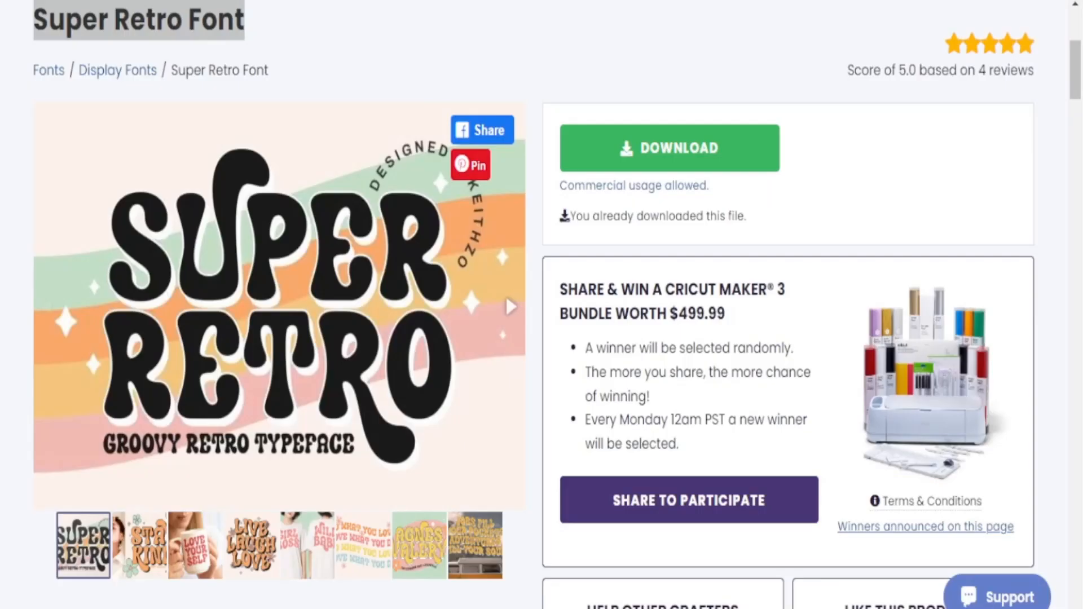
Examine the Super Retro Font product page, including its preview images, description and compatibility details
drag(279, 31, 27, 38)
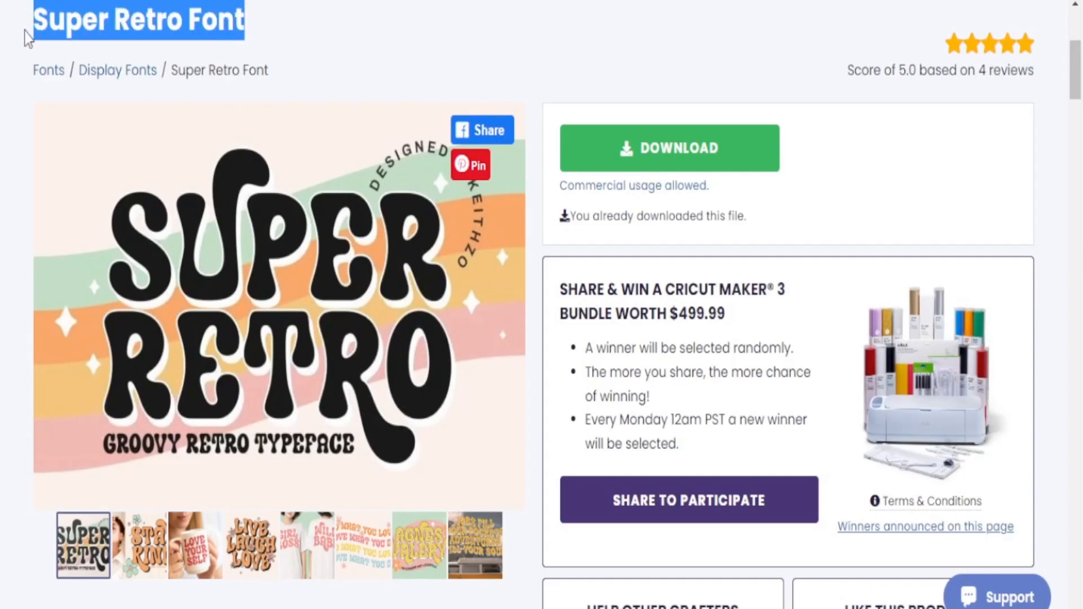
click(144, 556)
click(196, 559)
click(263, 567)
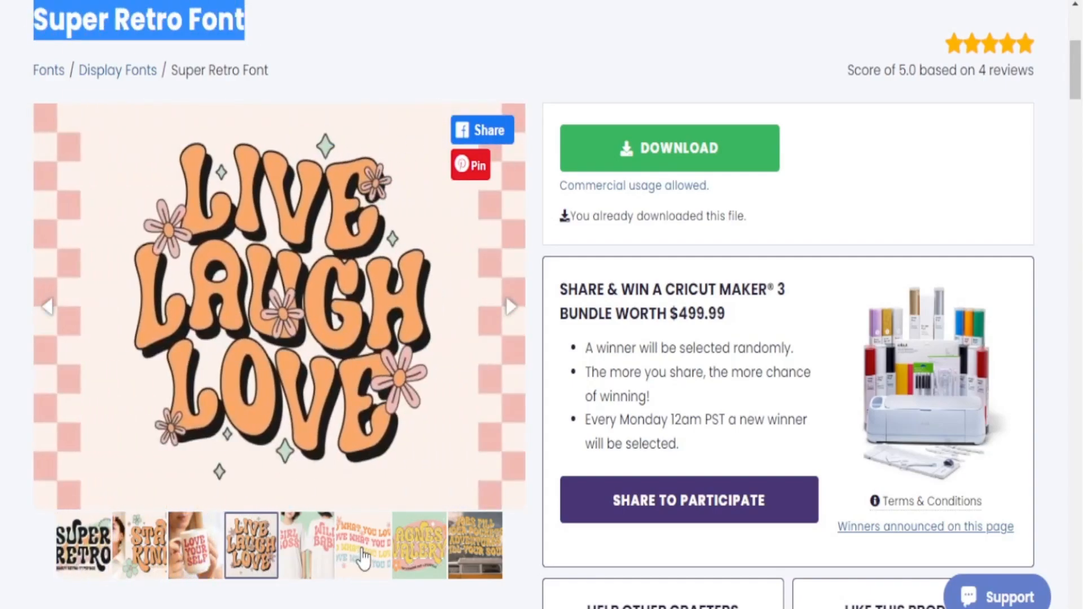
click(362, 559)
scroll(315, 484, down, 5)
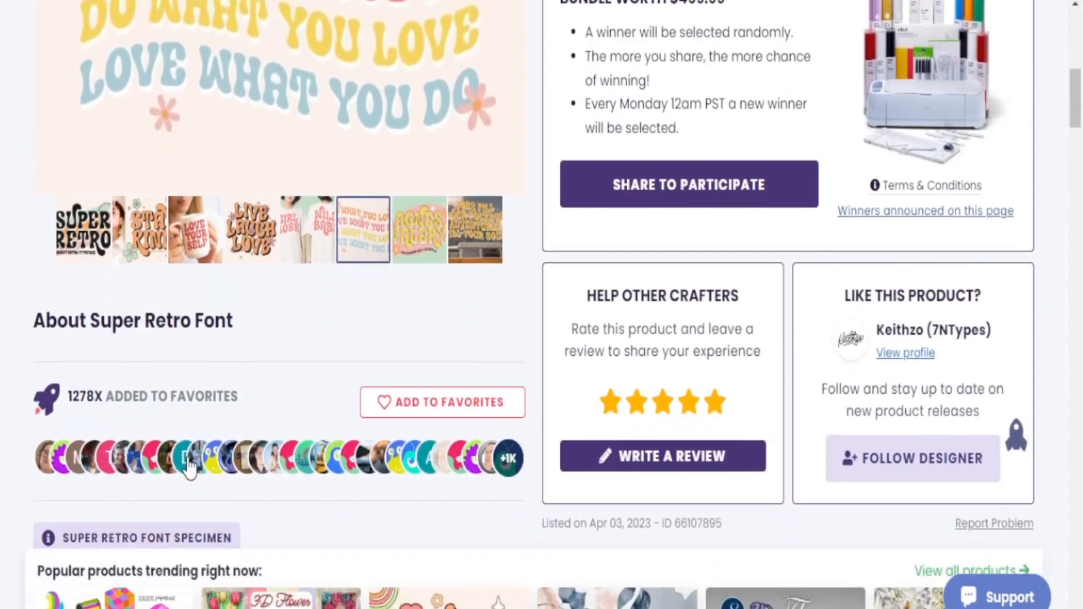
scroll(177, 395, down, 9)
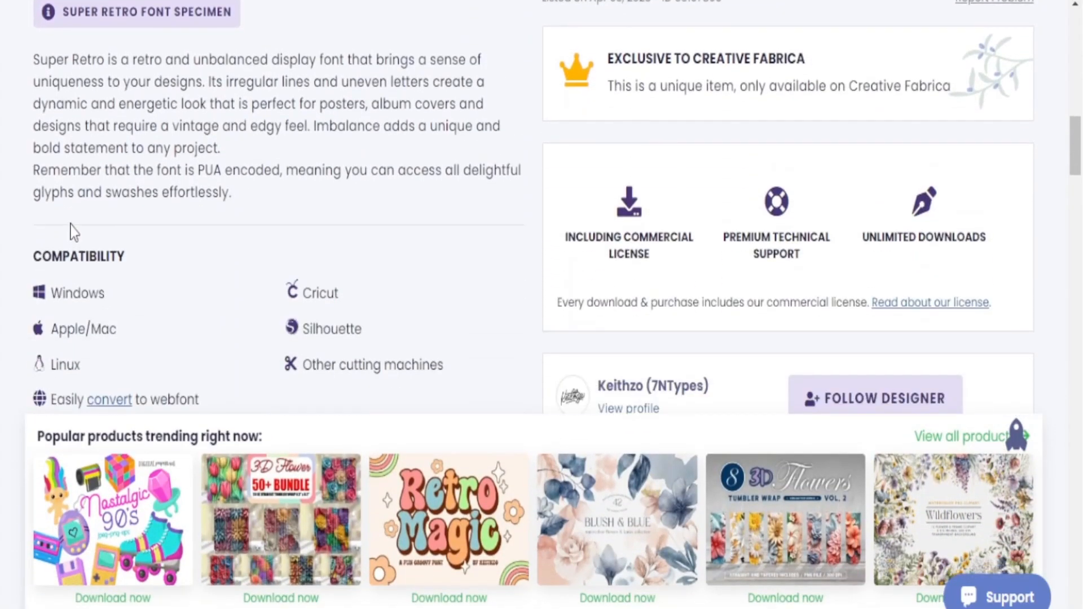
scroll(186, 373, down, 2)
scroll(189, 363, up, 12)
scroll(273, 278, up, 2)
scroll(272, 278, up, 2)
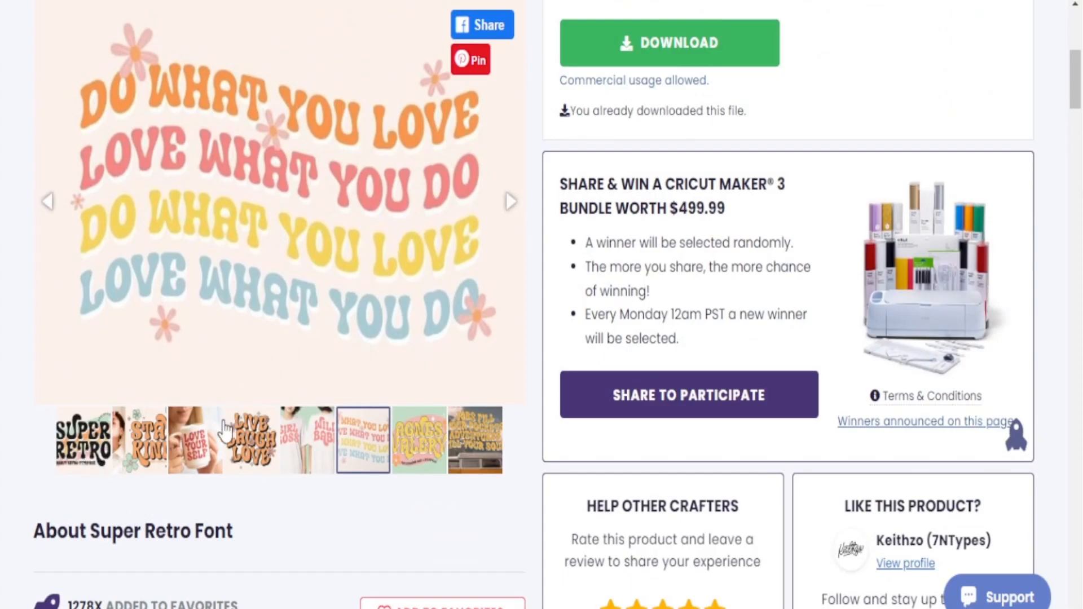
click(74, 443)
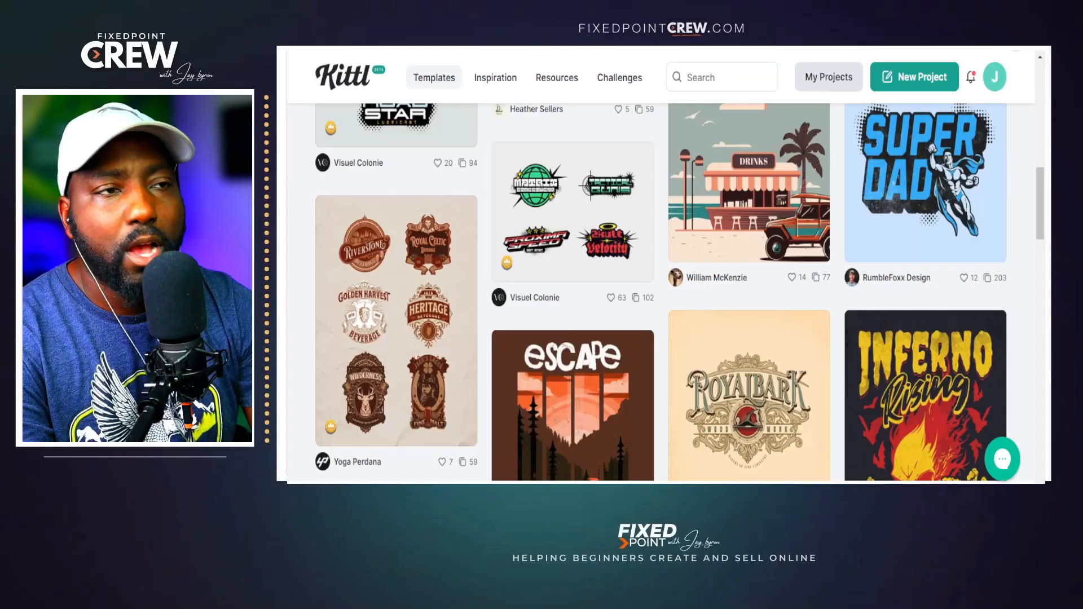
Browse the trending design templates in Kittl's template gallery
scroll(661, 282, up, 15)
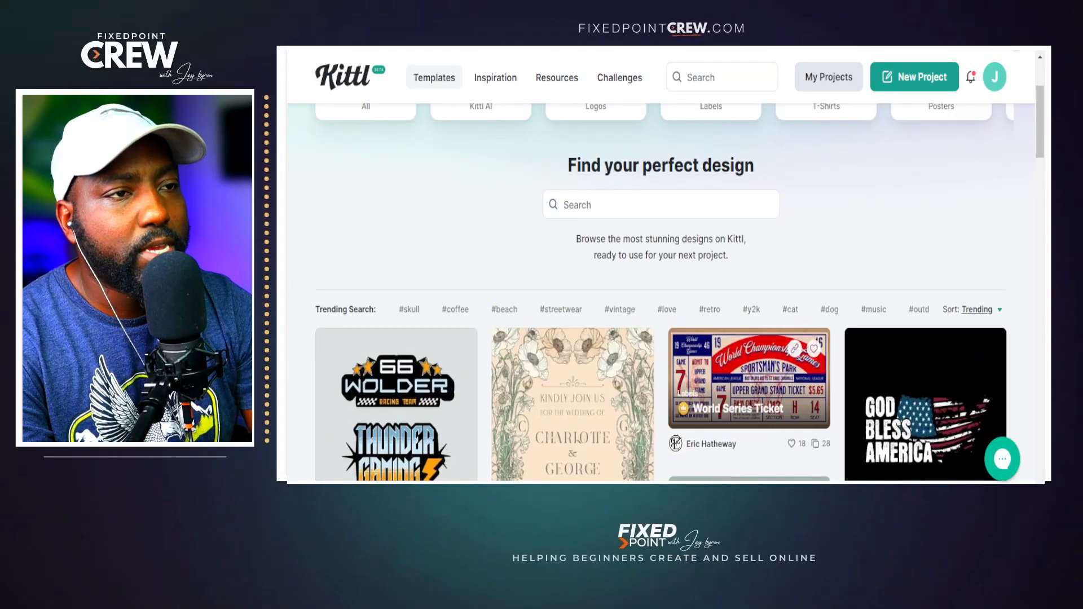
scroll(661, 293, down, 5)
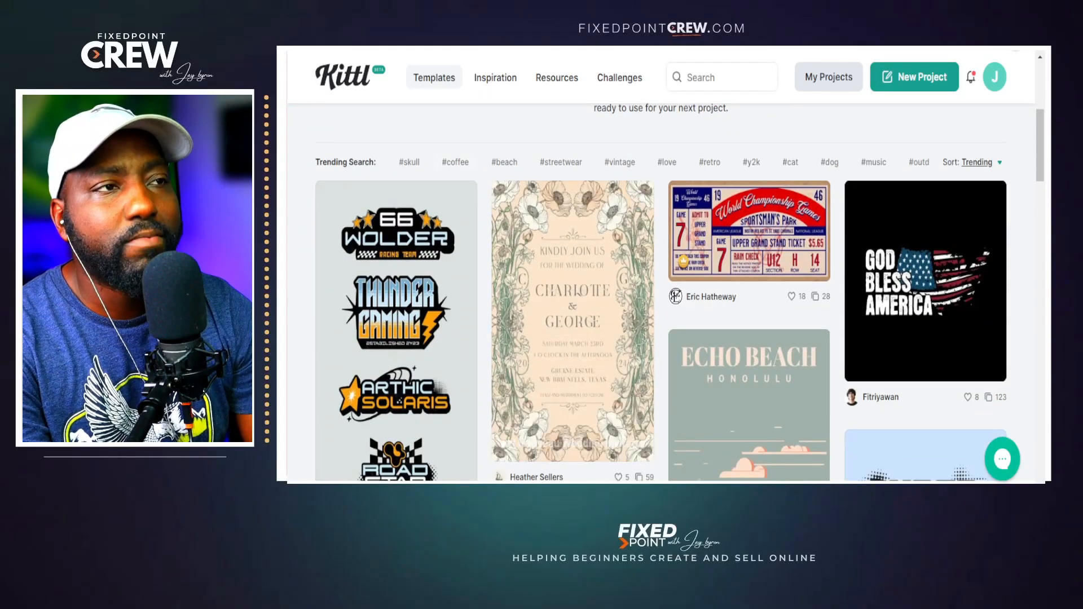
scroll(618, 358, down, 10)
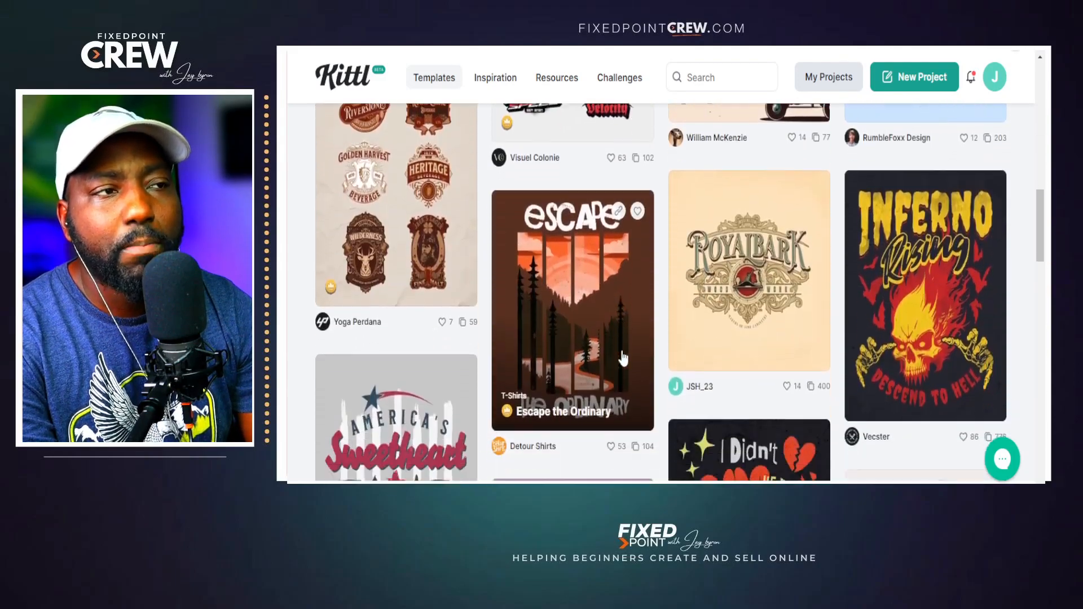
scroll(636, 357, down, 3)
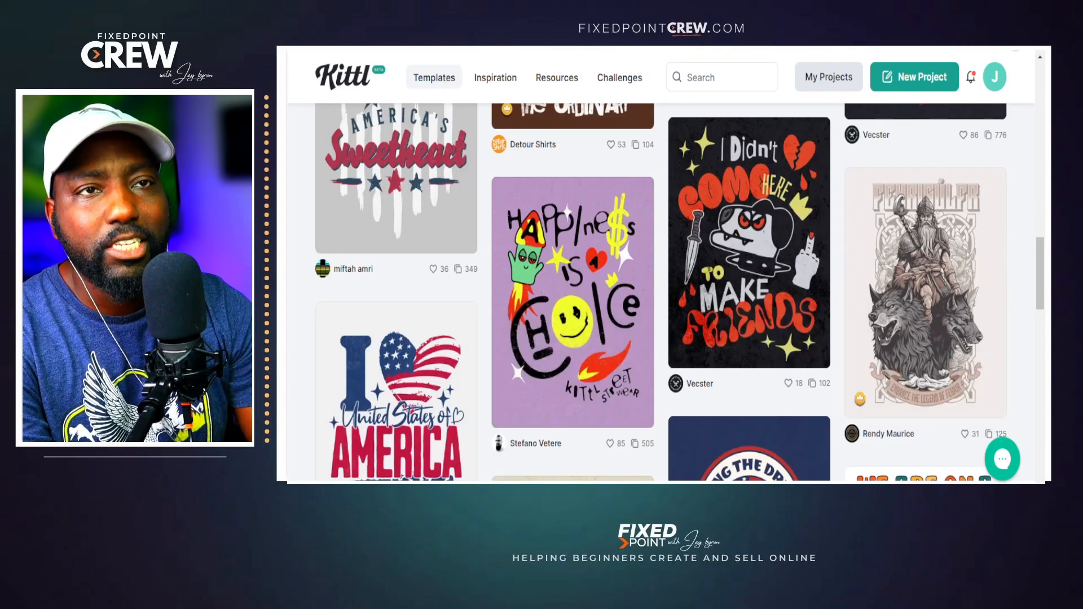
Start a new project with a custom portrait artboard size in pixels
click(905, 78)
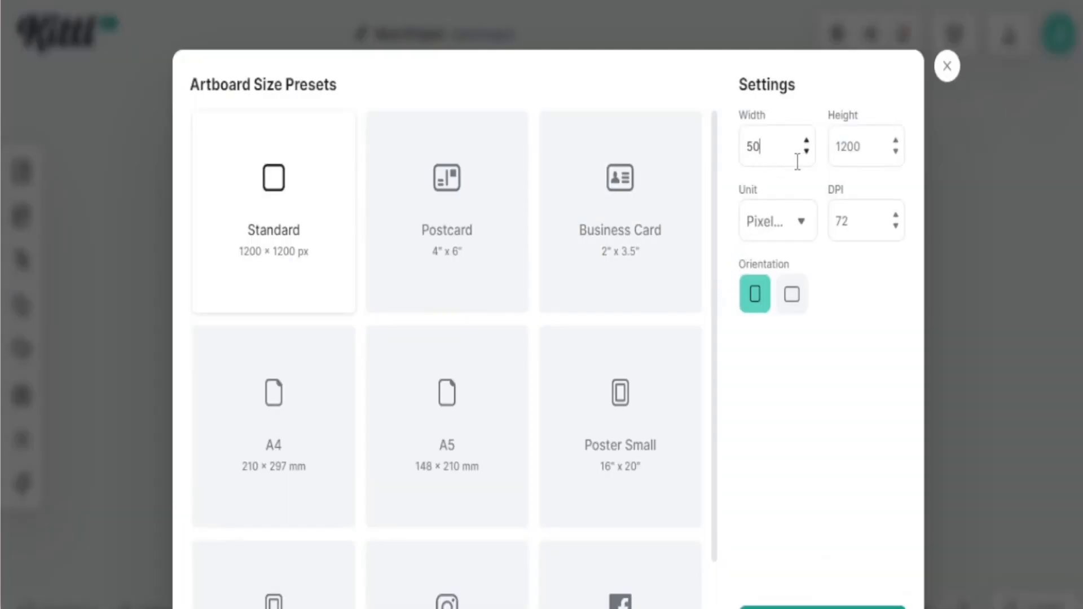
text(0)
double_click(851, 152)
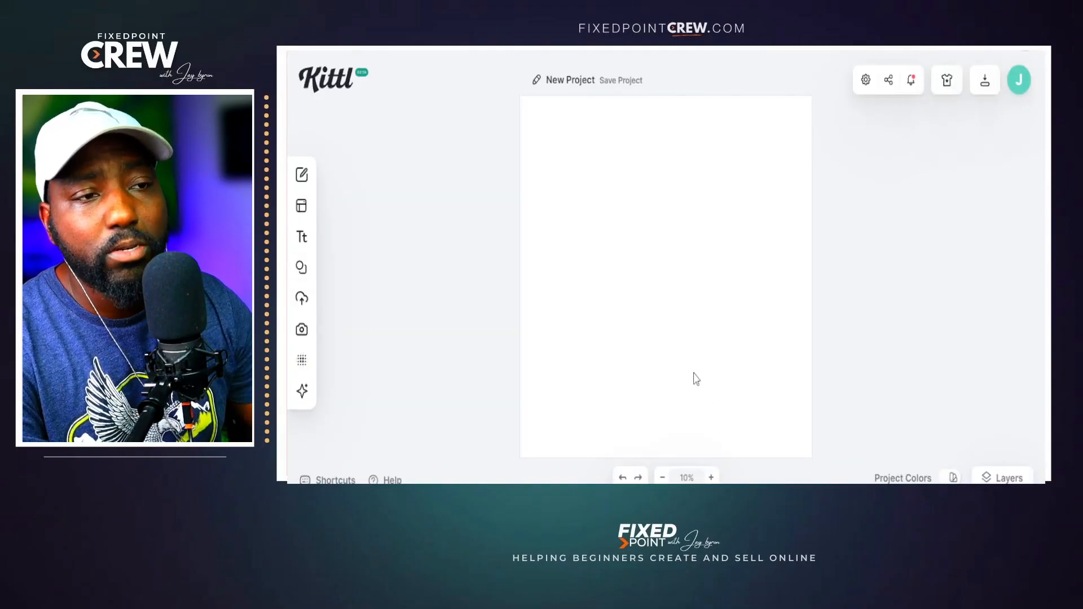
Review the text presets and add a plain headline to the blank artboard
mouse_move(304, 242)
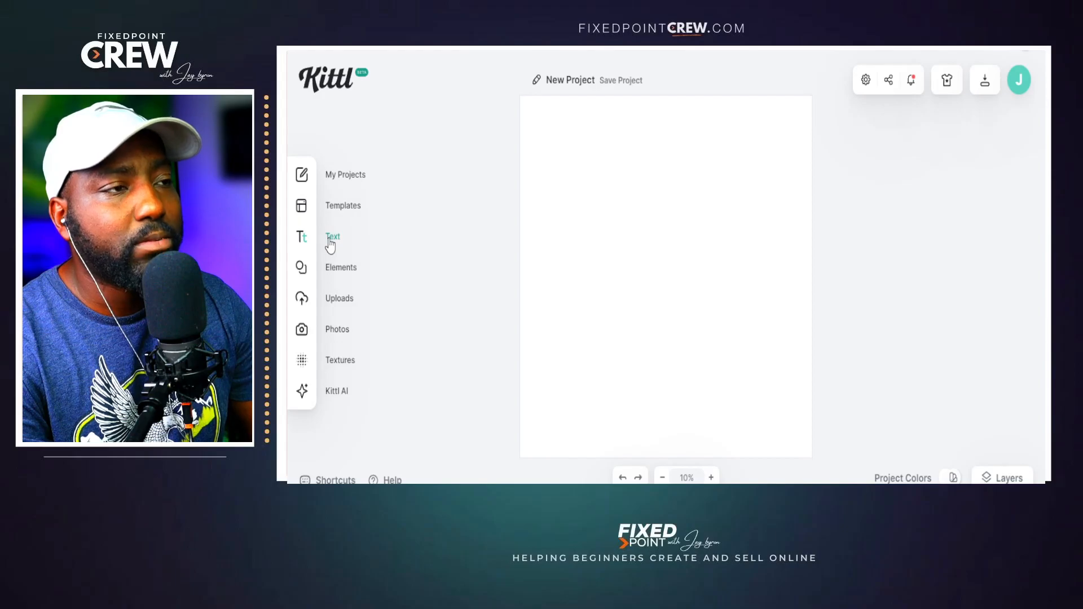
click(332, 243)
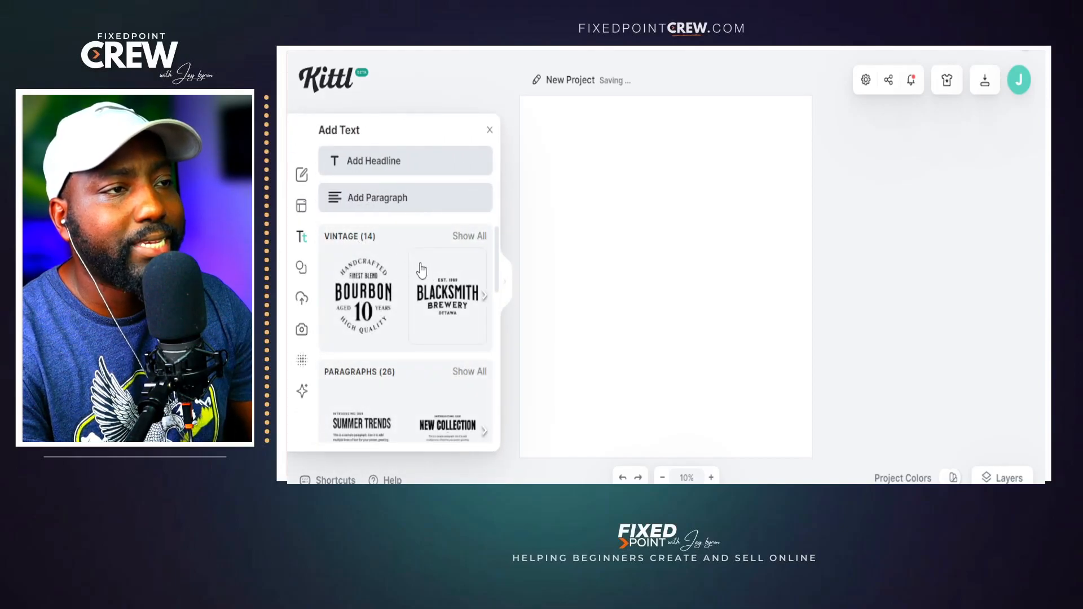
scroll(423, 336, down, 5)
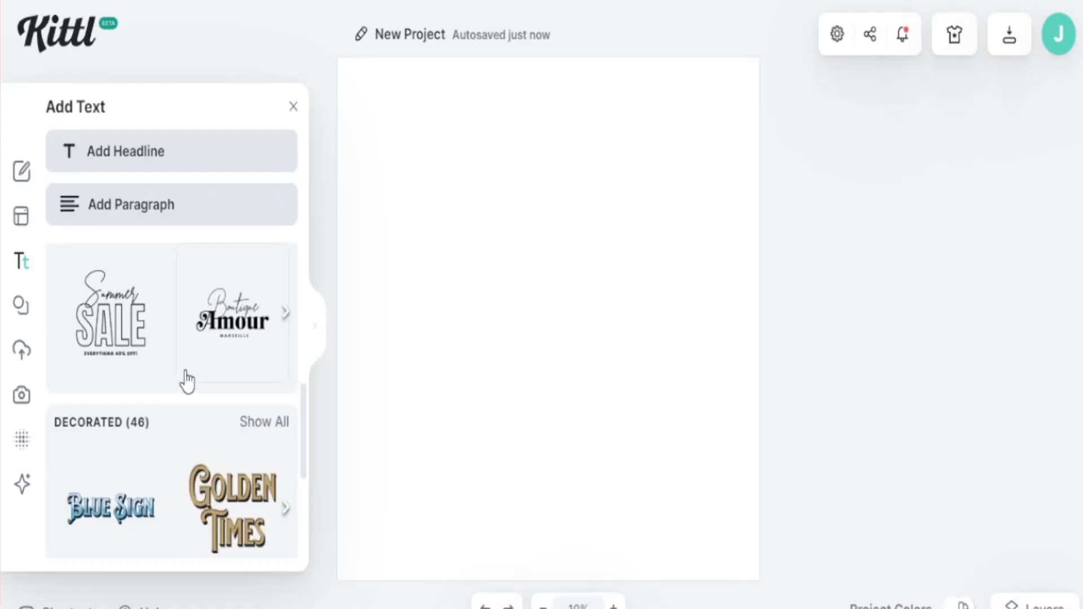
scroll(412, 319, down, 3)
scroll(182, 363, down, 4)
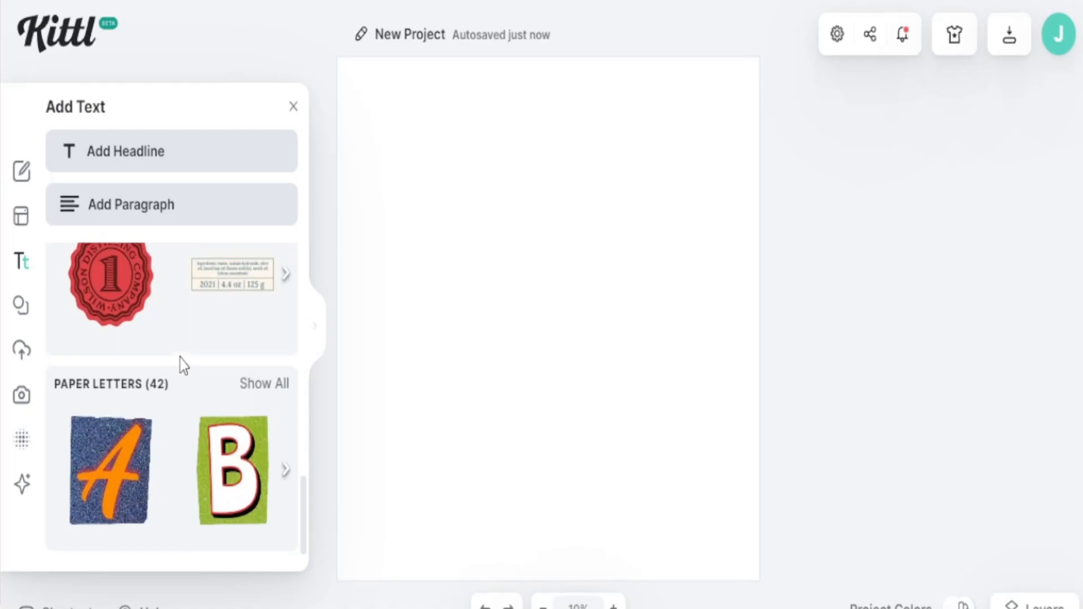
scroll(181, 363, up, 6)
click(454, 316)
click(293, 106)
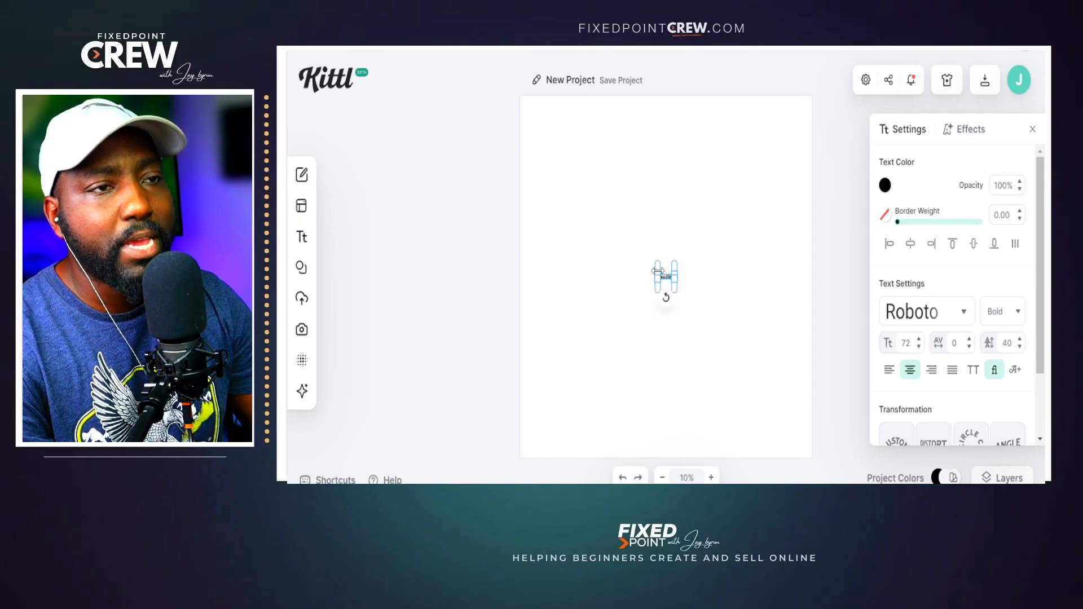
Enlarge the headline until it spans most of the artboard's width and place it near the center
drag(652, 270, 454, 224)
click(668, 369)
drag(620, 269, 703, 262)
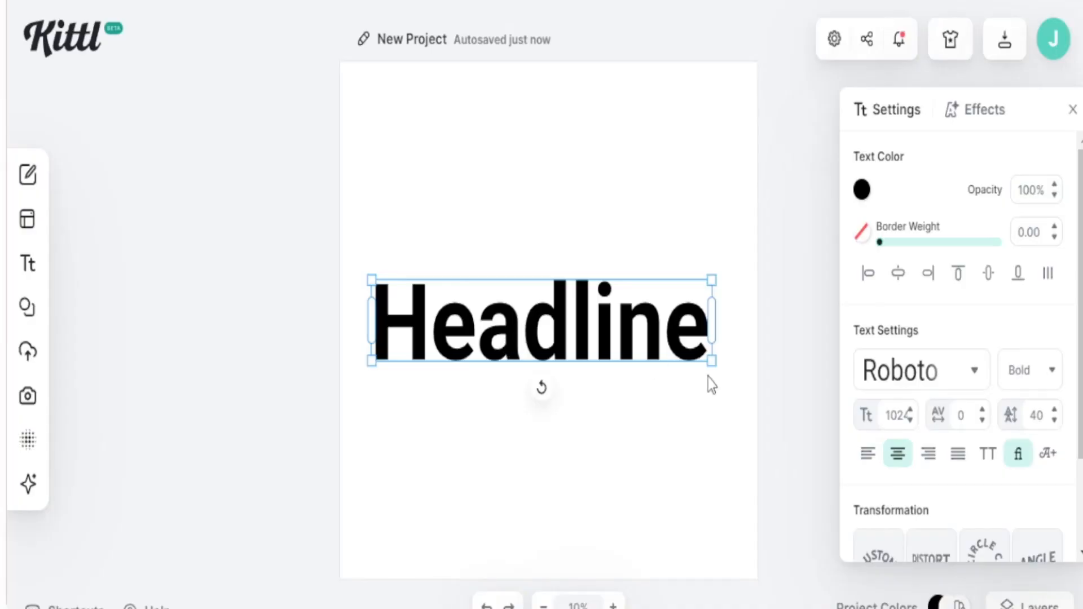
Upload the Super Retro OTF font to the font library and apply it to the headline
click(975, 373)
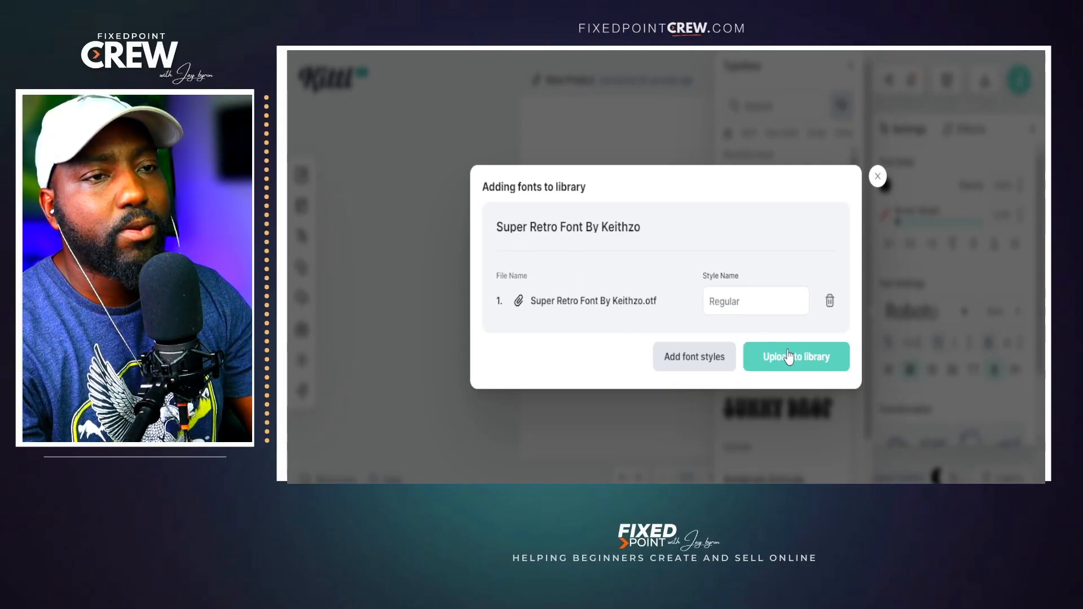
click(805, 369)
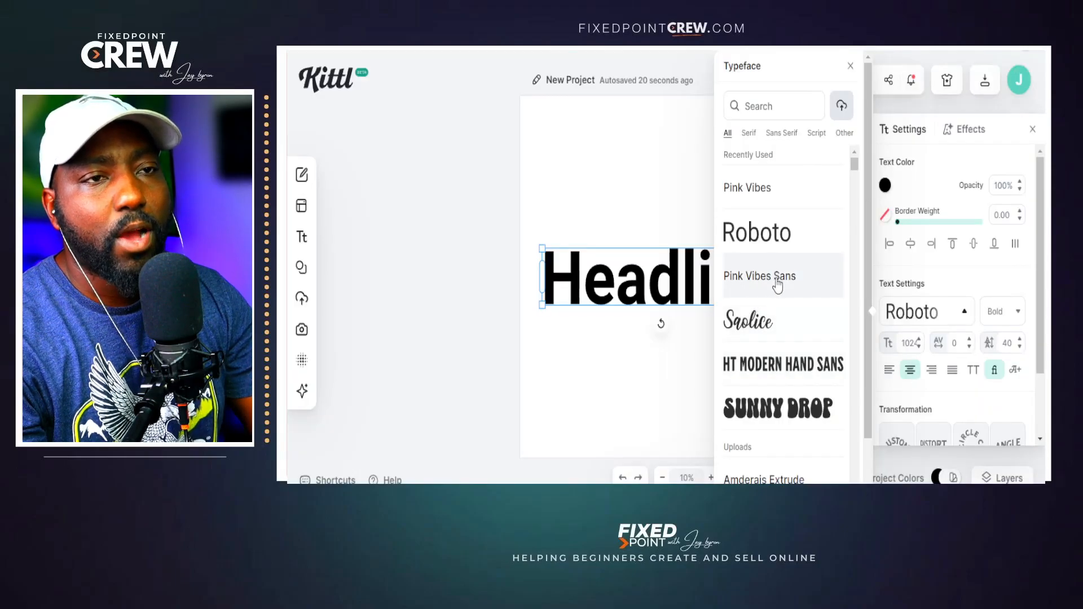
scroll(751, 381, down, 2)
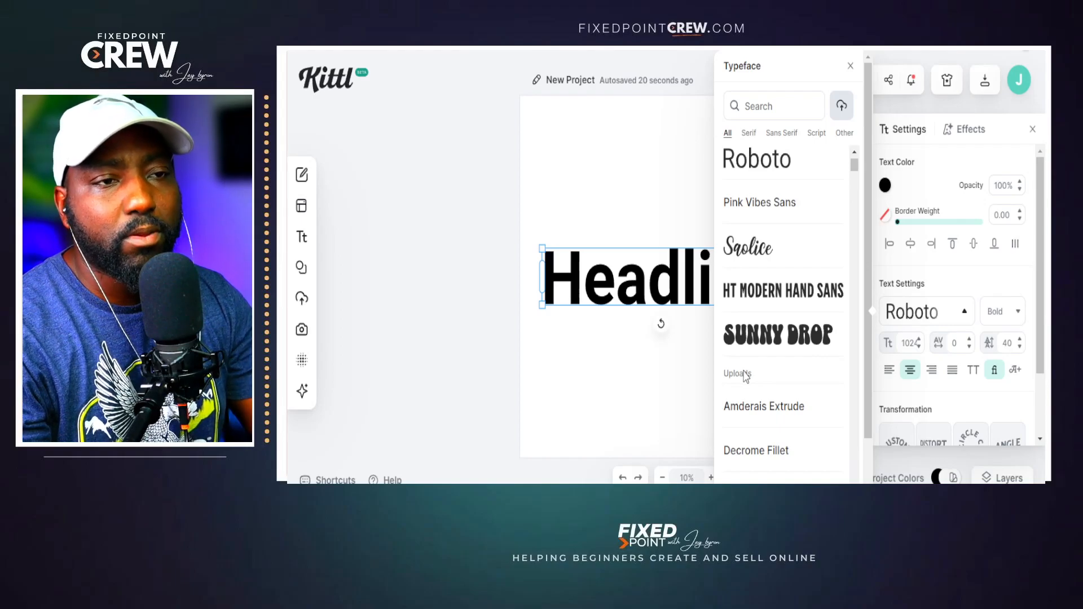
scroll(746, 376, down, 5)
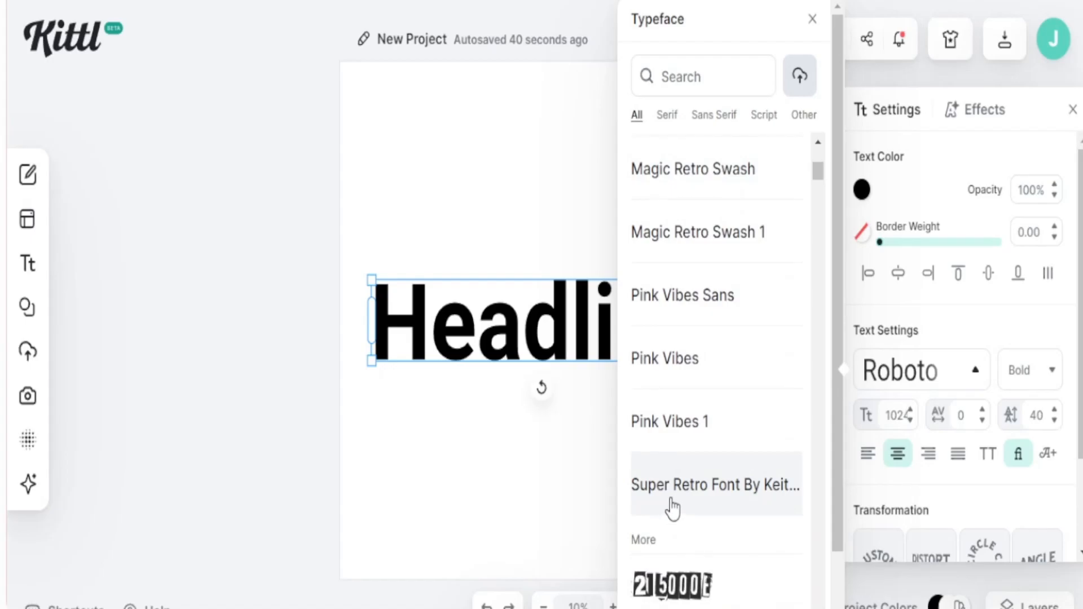
click(672, 508)
click(488, 558)
click(660, 364)
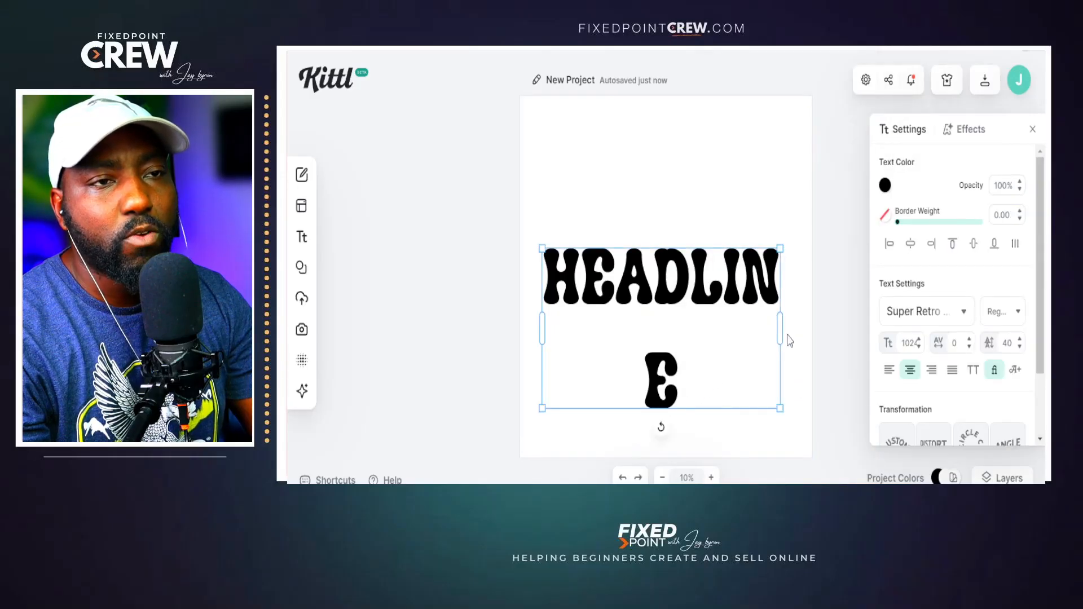
Fit the headline on a single line and replace its wording with BASEBALL in the upper part of the artboard
drag(782, 331, 782, 307)
click(730, 332)
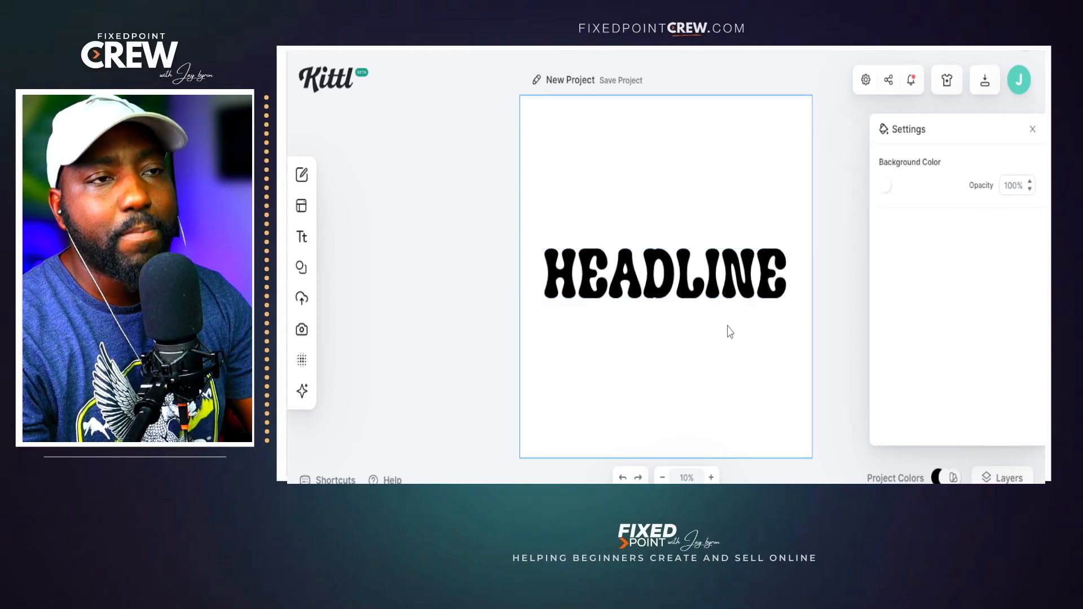
click(671, 293)
double_click(671, 293)
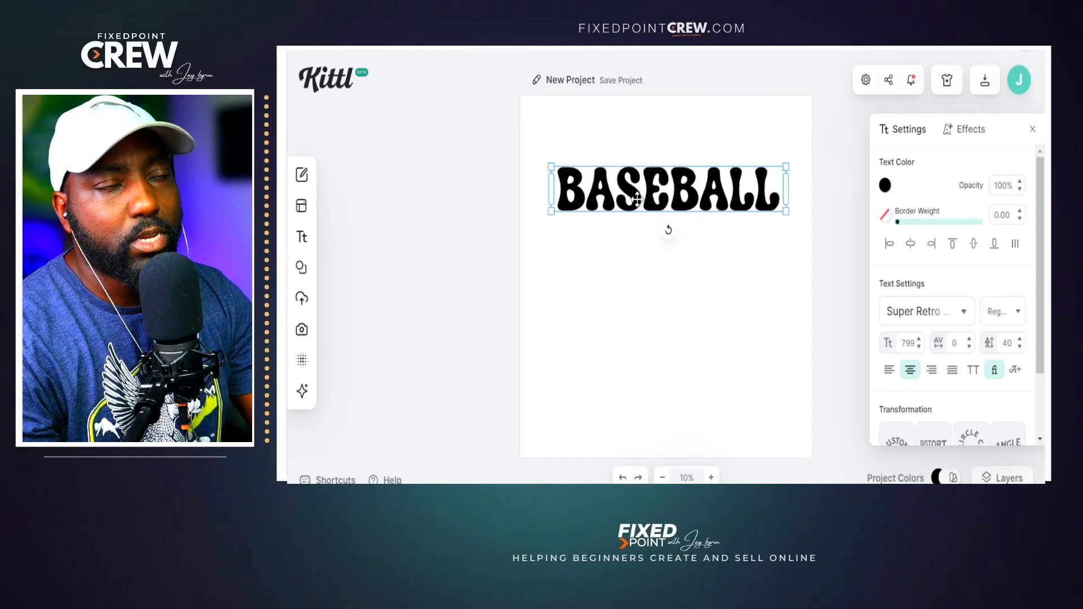
Copy the BASEBALL text and paste a duplicate onto the artboard
right_click(637, 198)
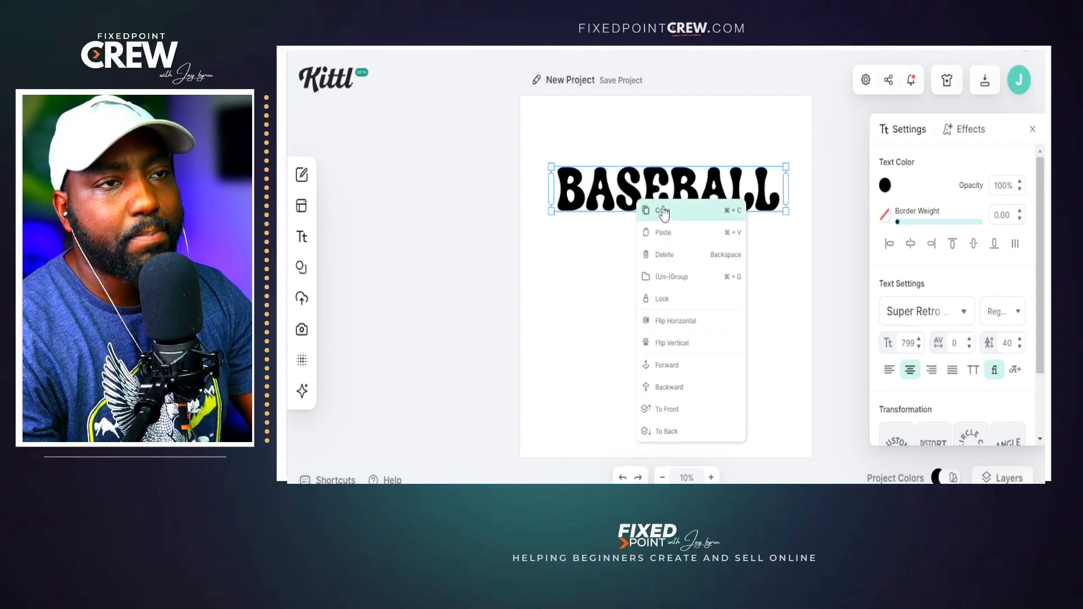
right_click(645, 261)
click(671, 290)
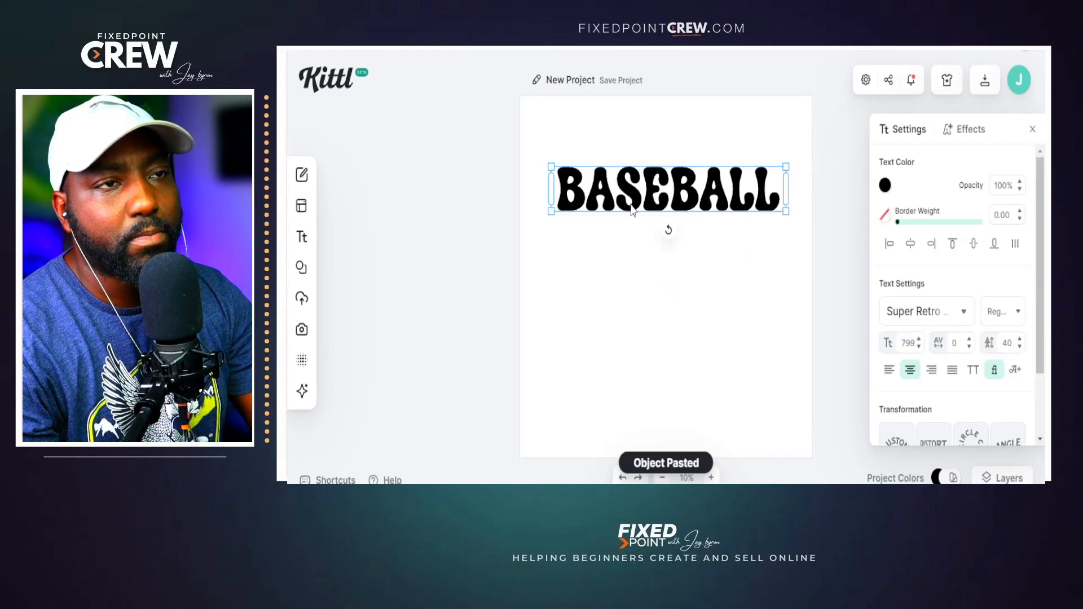
Change the duplicated text to MAMA and stack it closely beneath BASEBALL near the middle of the artboard
drag(631, 210, 632, 316)
double_click(636, 296)
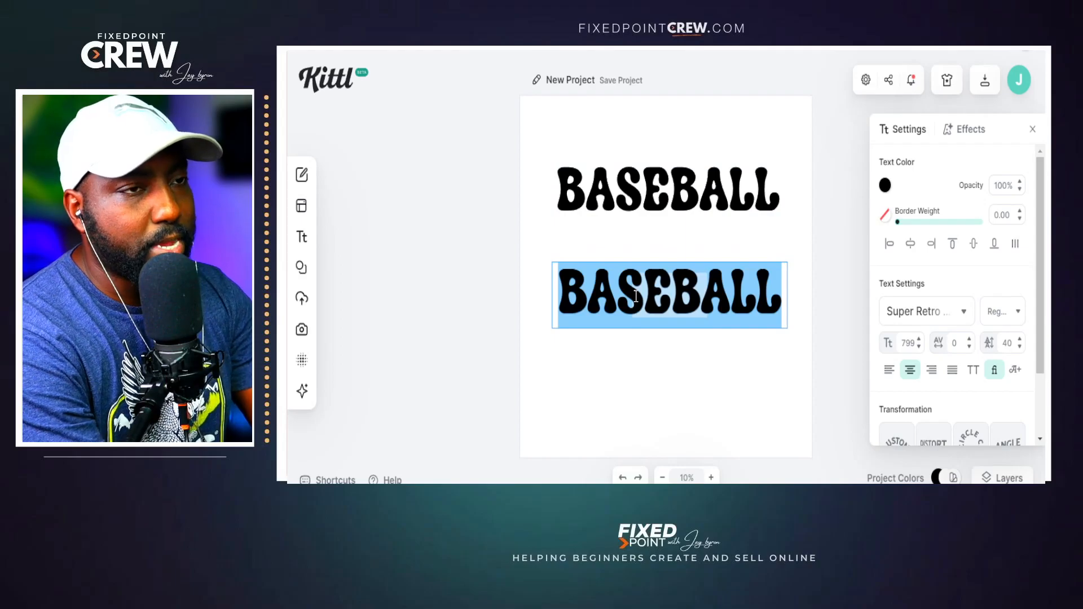
text(MAMA)
click(656, 192)
drag(656, 237, 656, 268)
click(656, 268)
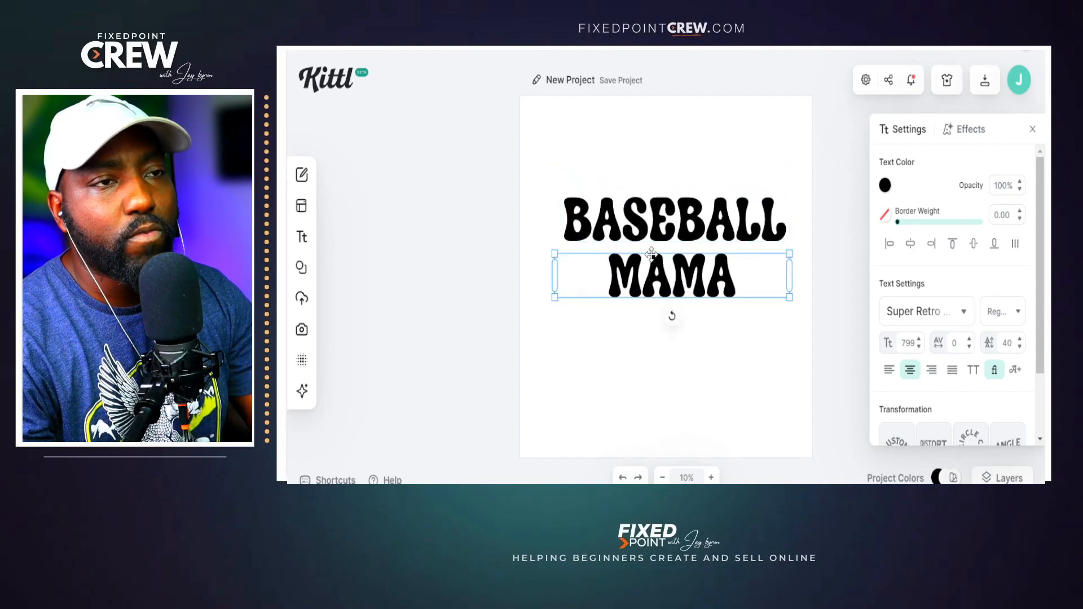
drag(656, 263, 654, 280)
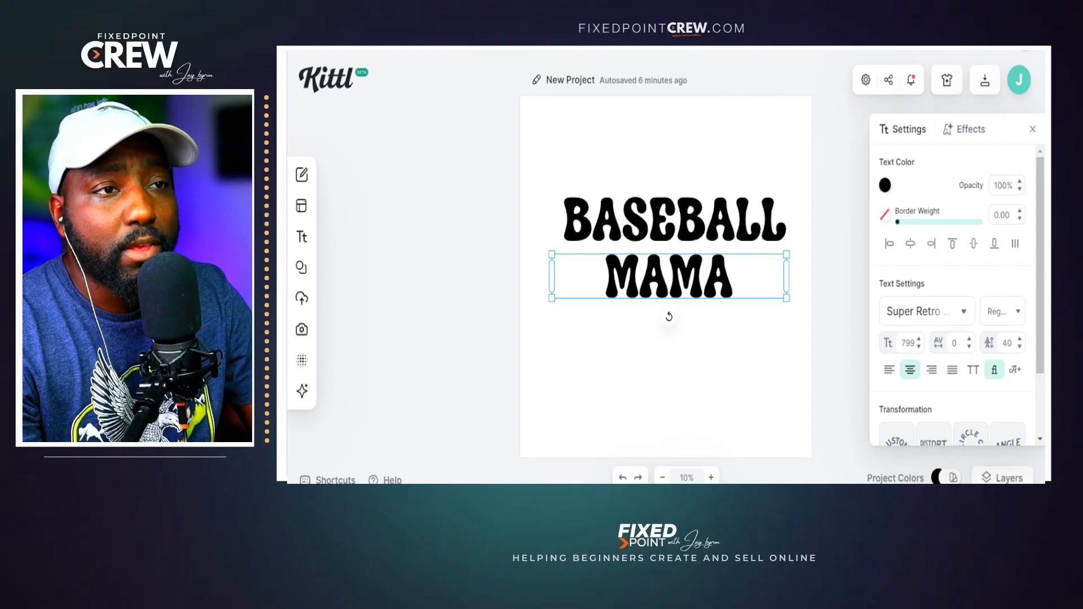
Browse the Super Retro glyphs for the MAMA text and search them for the letter m
click(711, 310)
click(716, 290)
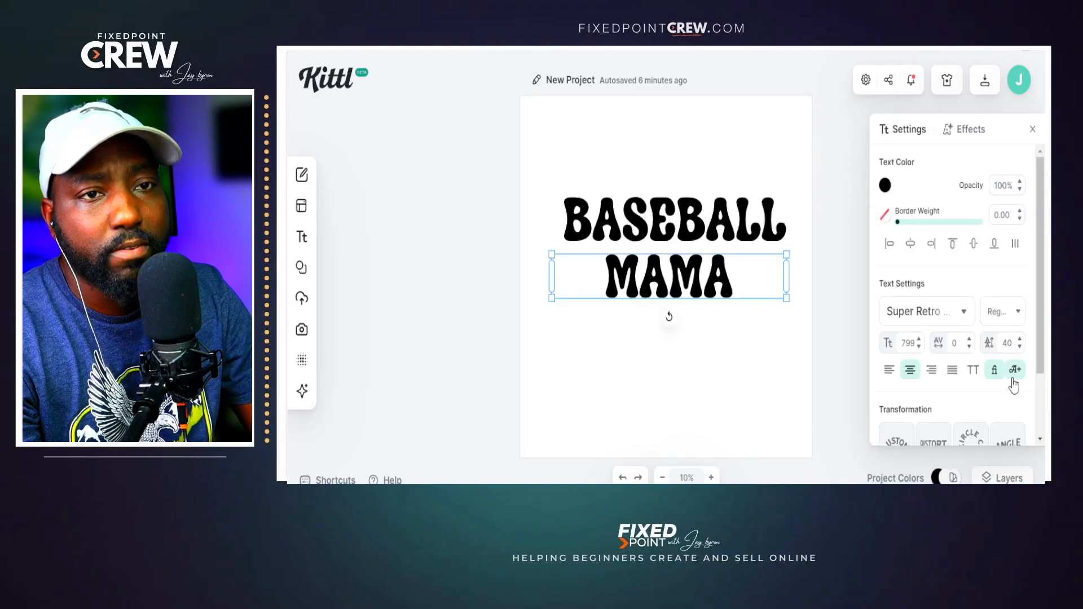
click(1011, 368)
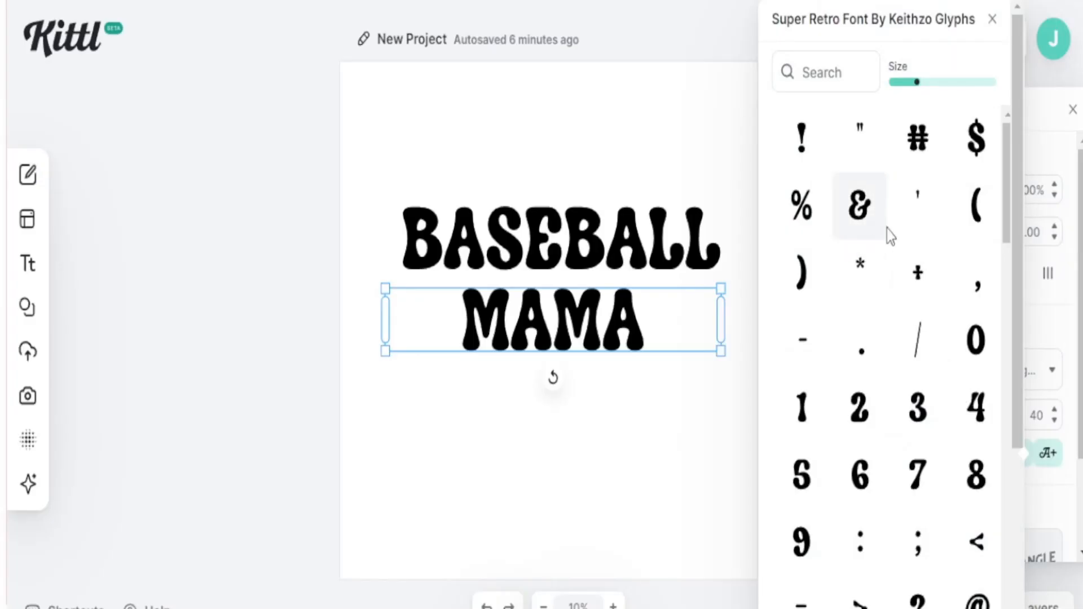
scroll(889, 477, down, 15)
scroll(887, 474, down, 20)
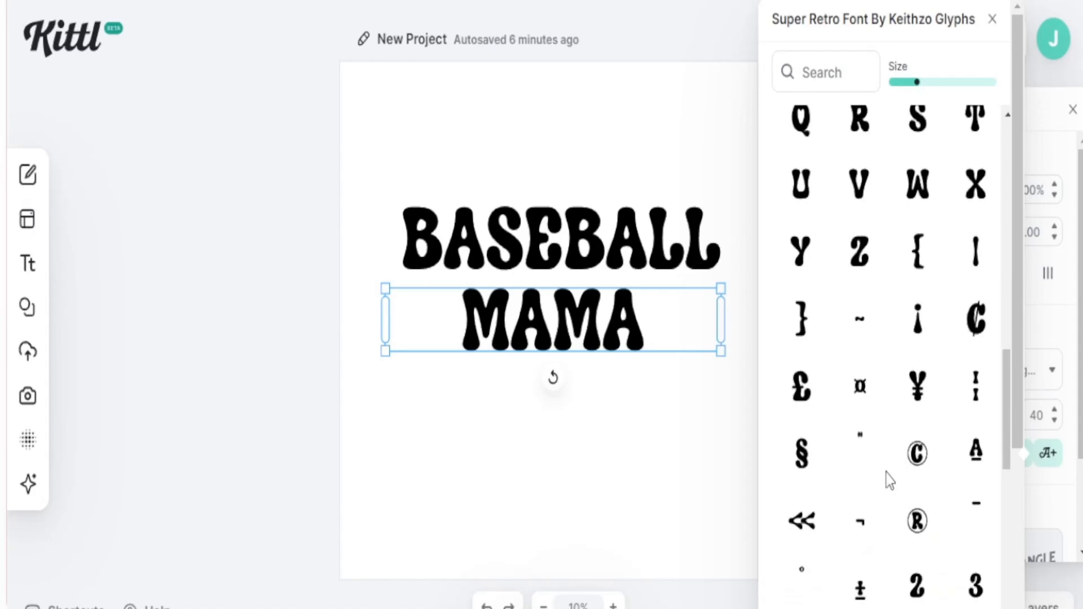
scroll(887, 472, down, 15)
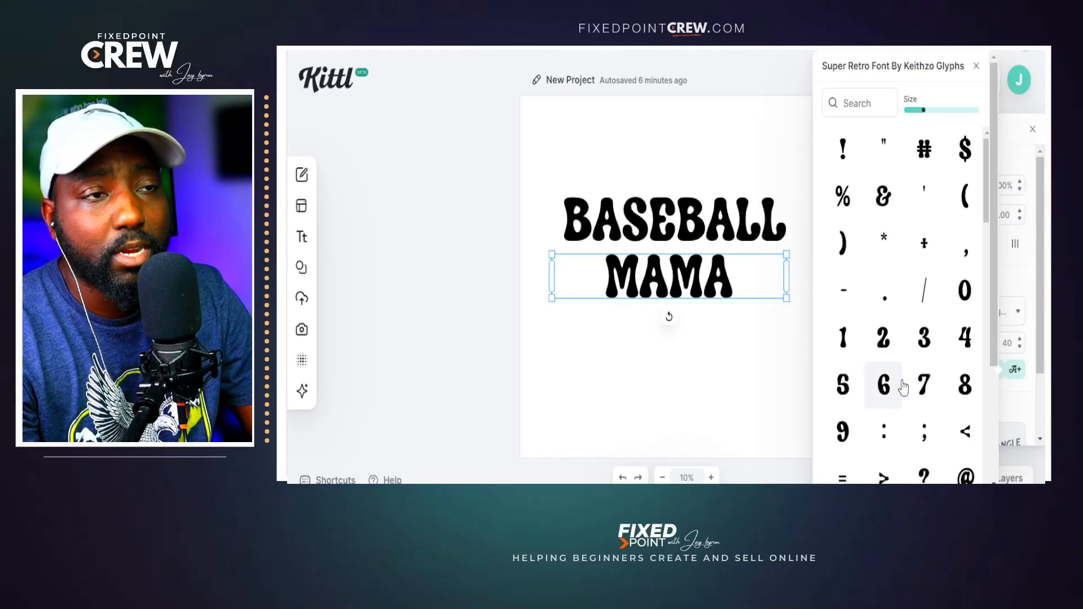
click(849, 103)
text(m)
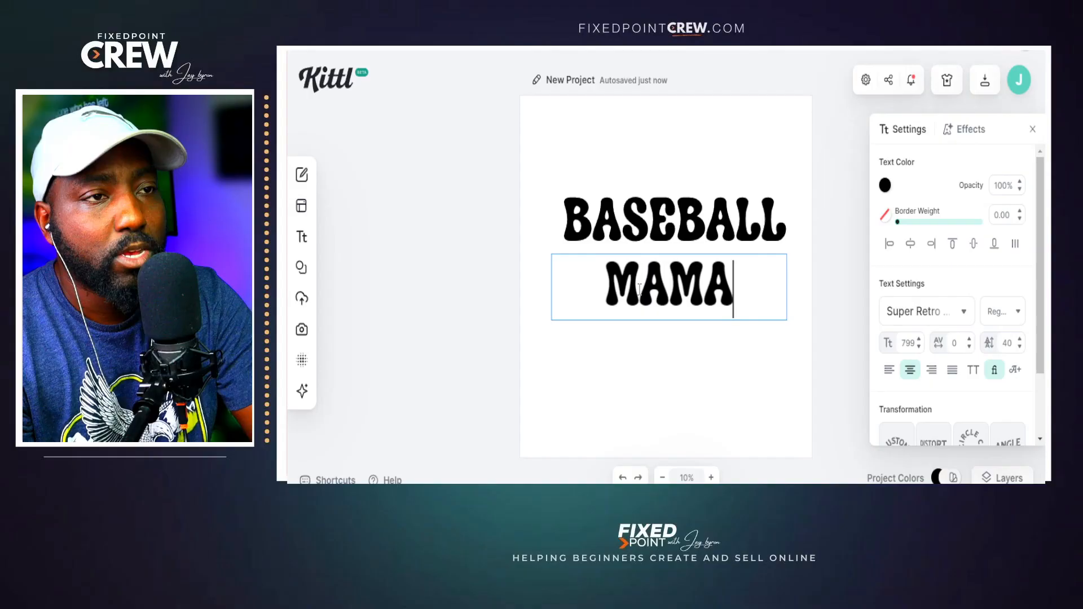
Replace the first M of MAMA with the alternate glyph whose leg curls down into a left-hand tail
drag(640, 292, 610, 287)
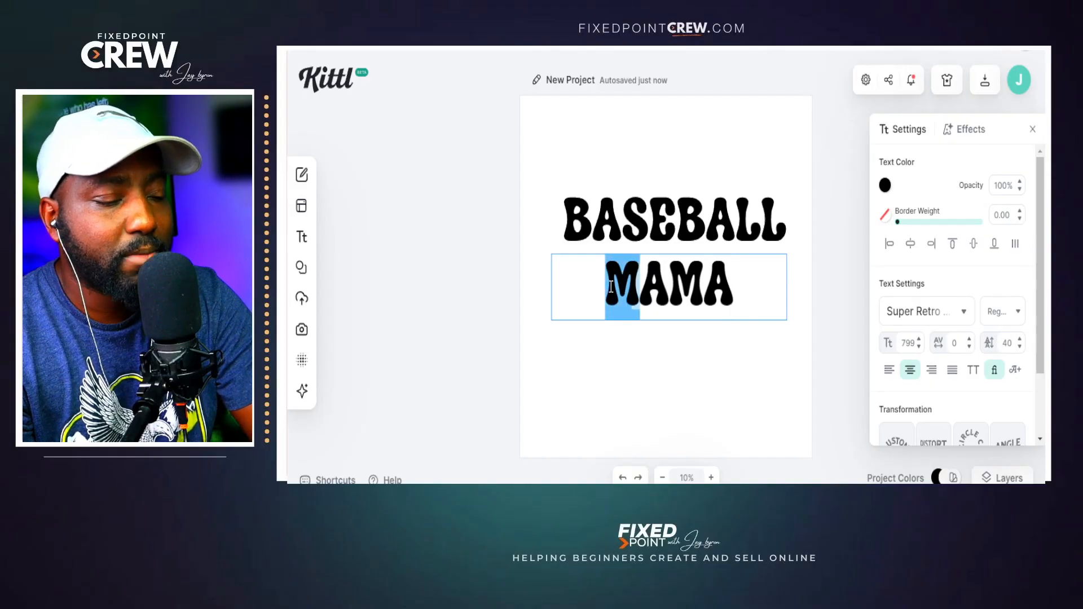
key(BackSpace)
text(M)
key(Escape)
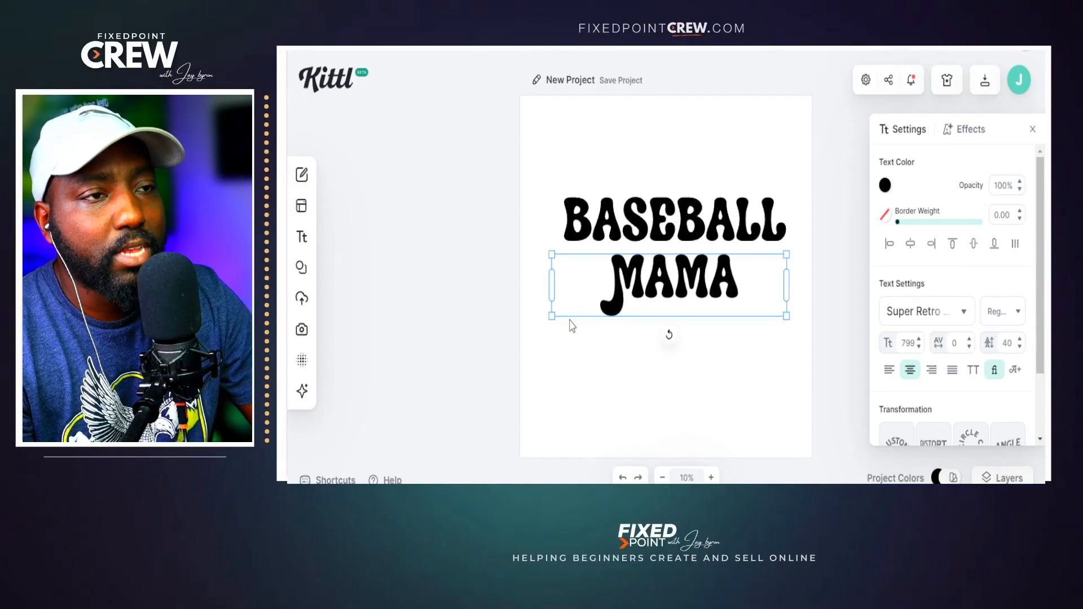
click(617, 330)
click(684, 288)
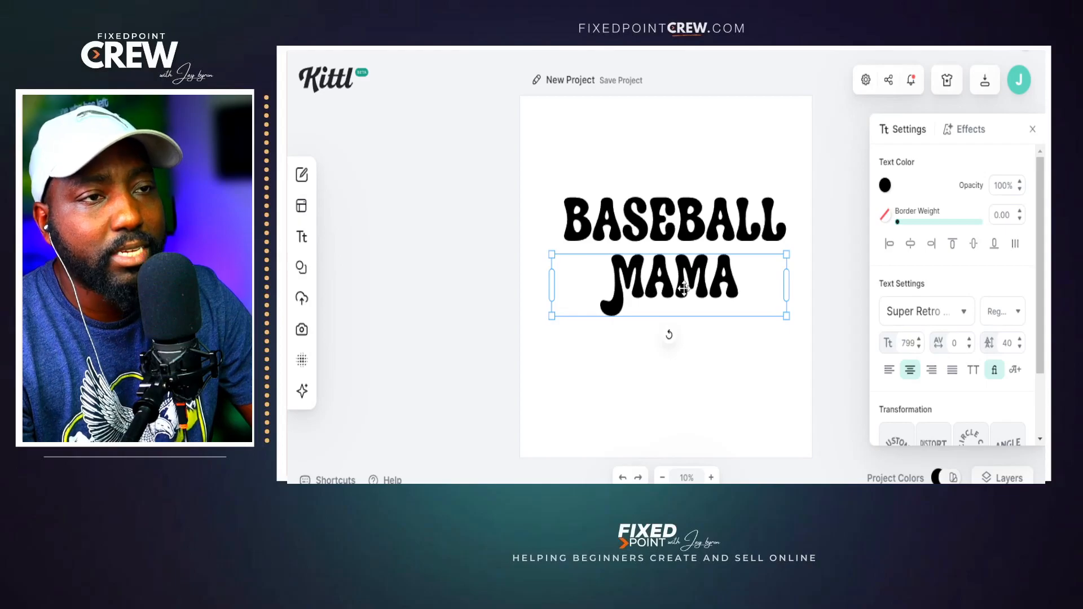
Replace the last A of MAMA with the alternate Super Retro glyph that has a tail curling down to the right
double_click(729, 283)
drag(732, 289, 704, 289)
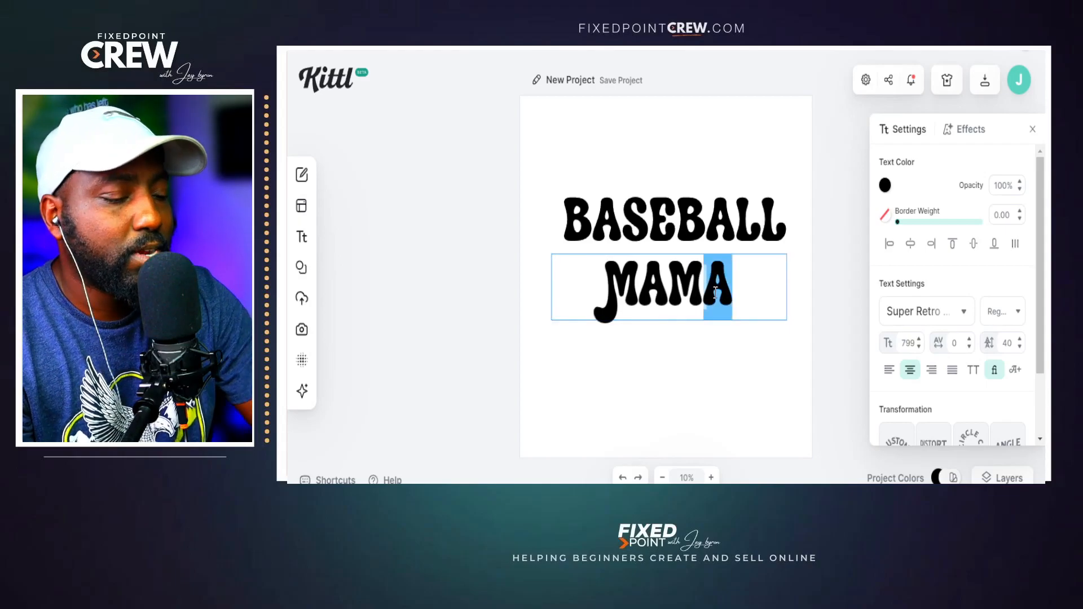
key(BackSpace)
click(1016, 369)
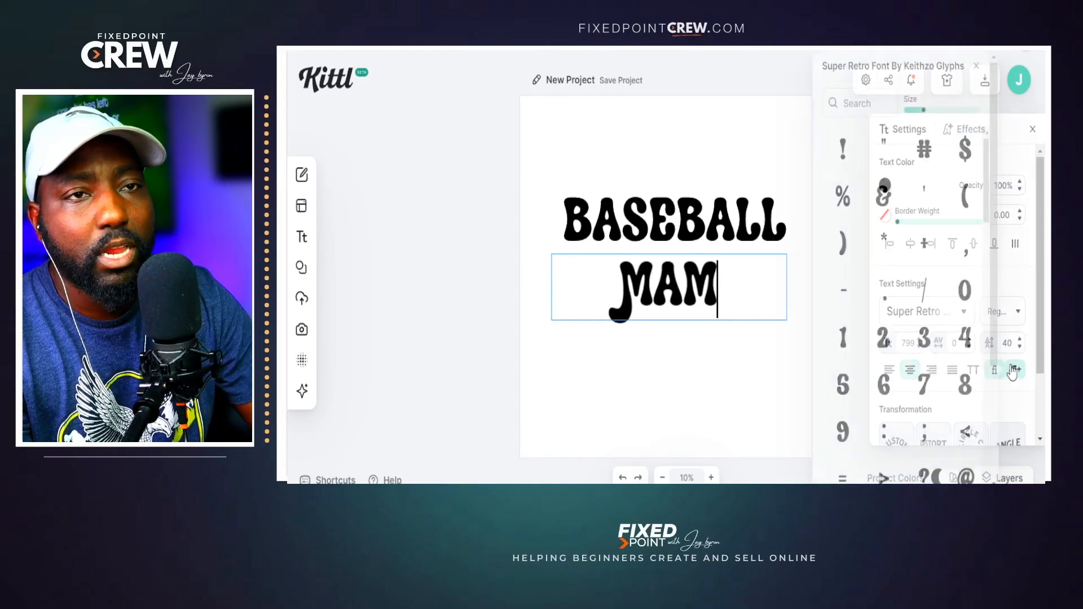
click(858, 104)
text(A)
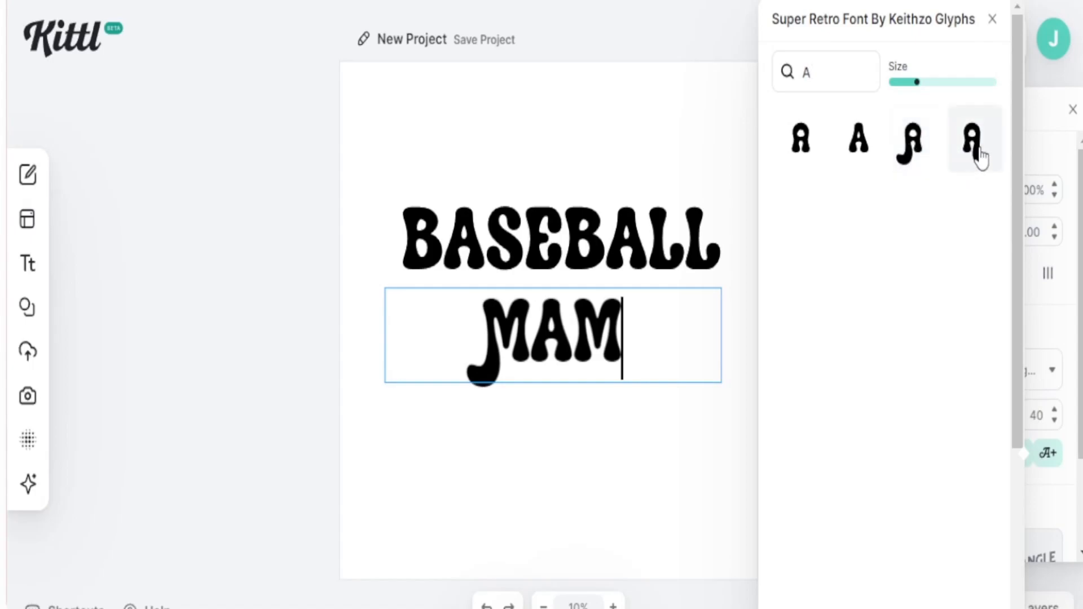
click(980, 155)
key(Escape)
Enlarge MAMA to about the width of BASEBALL and place it directly beneath that word
drag(551, 342, 536, 362)
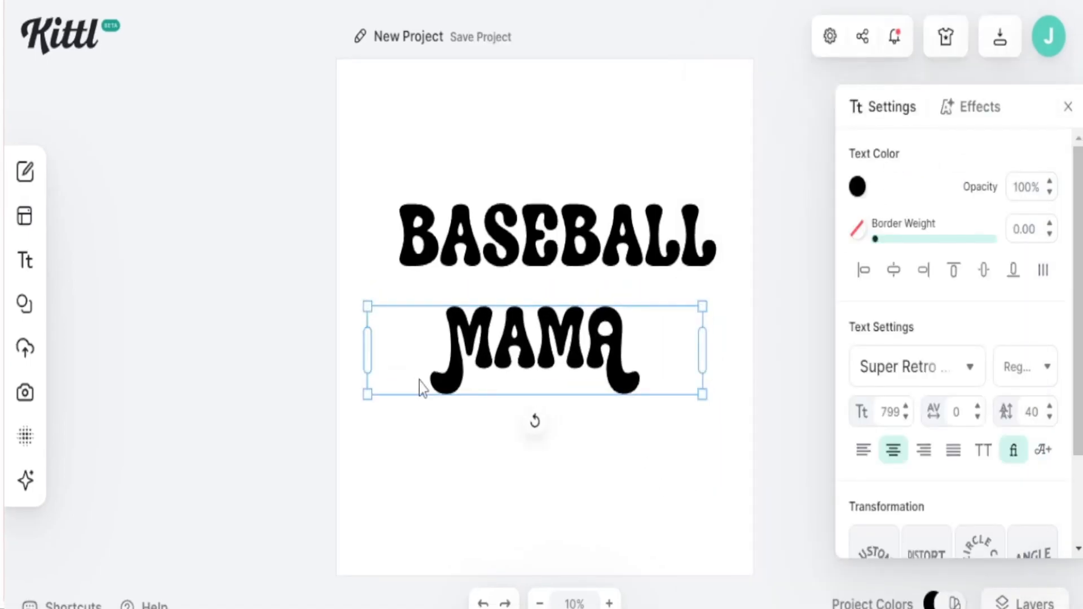
drag(365, 359, 411, 355)
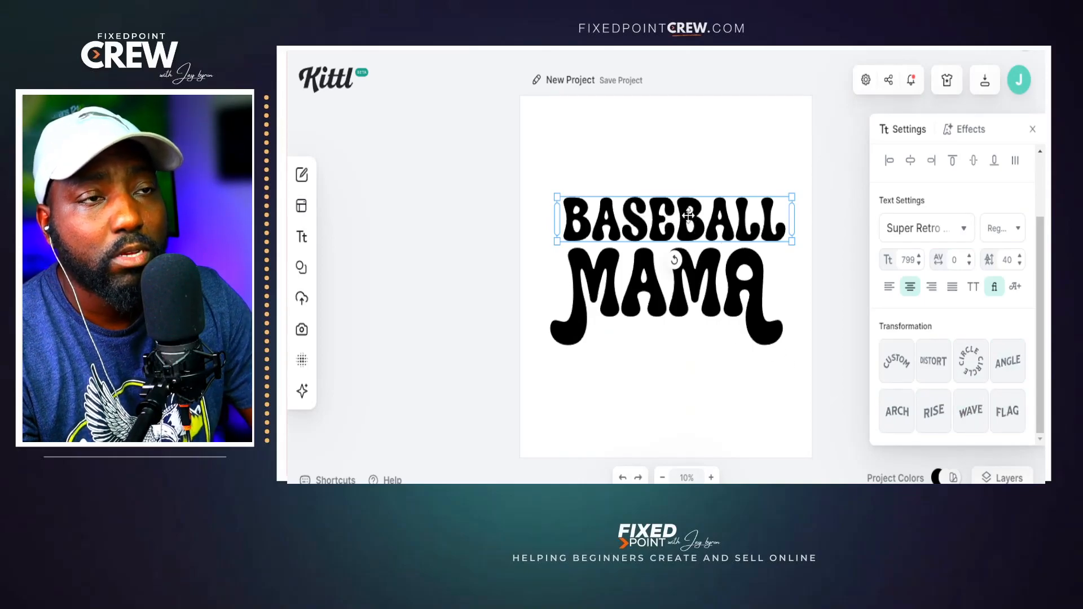
Try the Flag transformation on BASEBALL and raise the word slightly above MAMA
click(1007, 421)
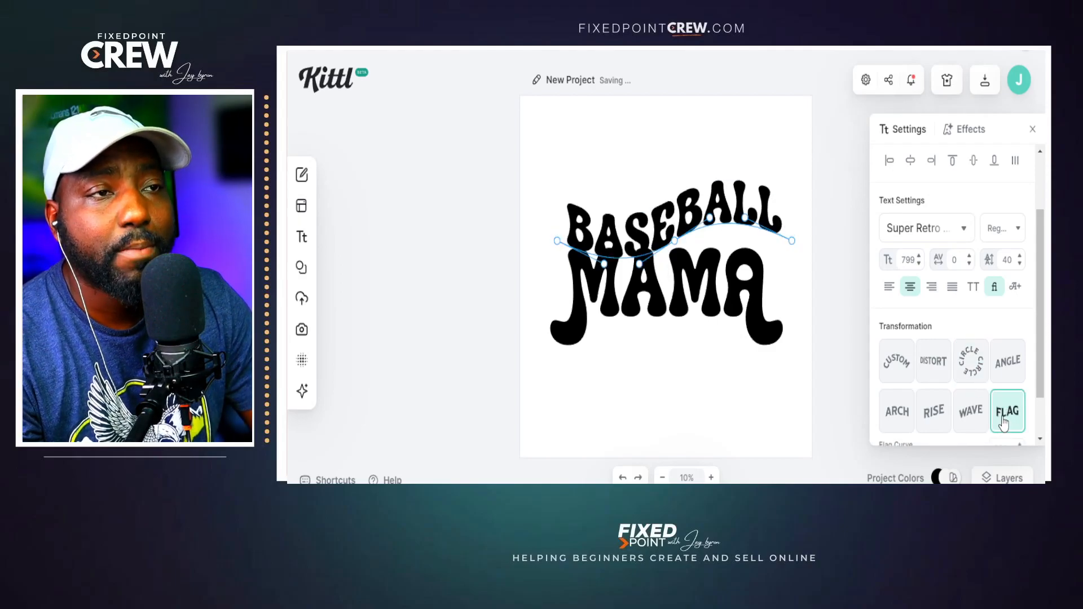
click(649, 215)
click(655, 216)
drag(656, 215, 652, 201)
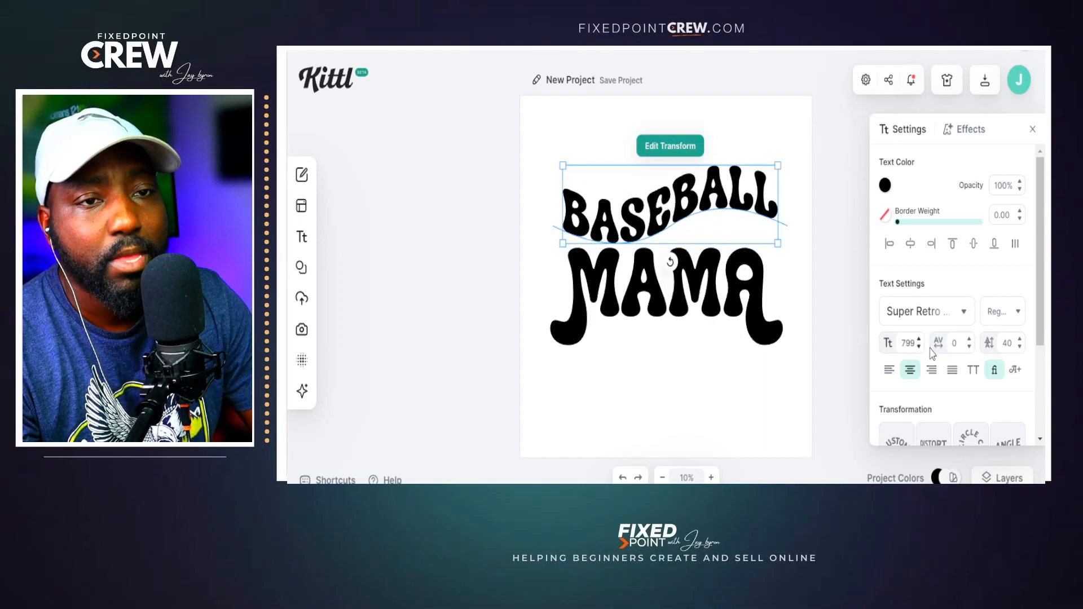
Try the Angle, Wave, Rise and Arch transformations on BASEBALL one after another
scroll(999, 399, down, 2)
click(1009, 381)
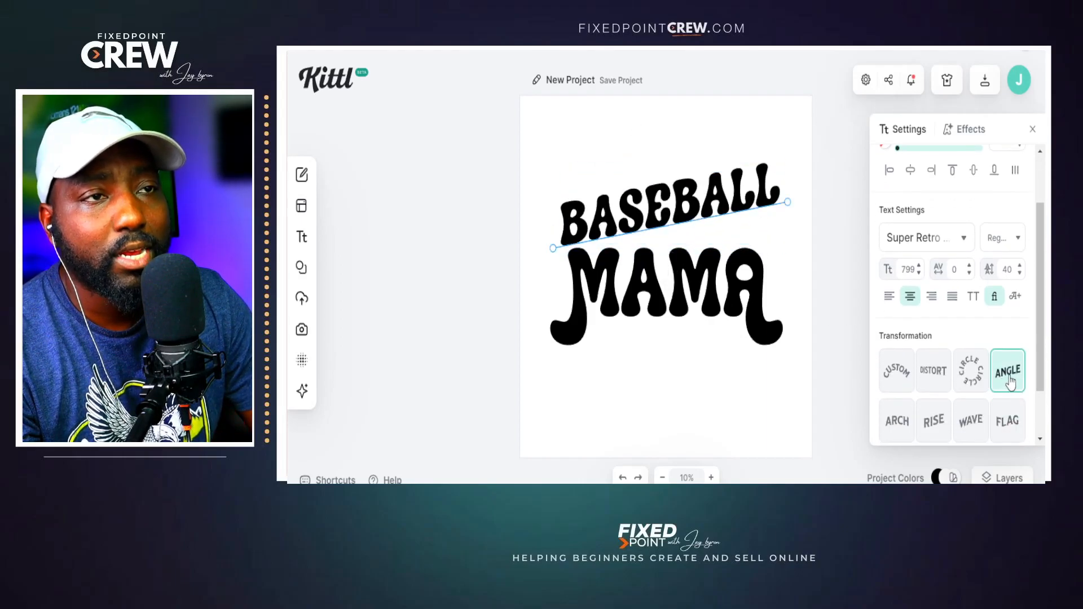
click(969, 435)
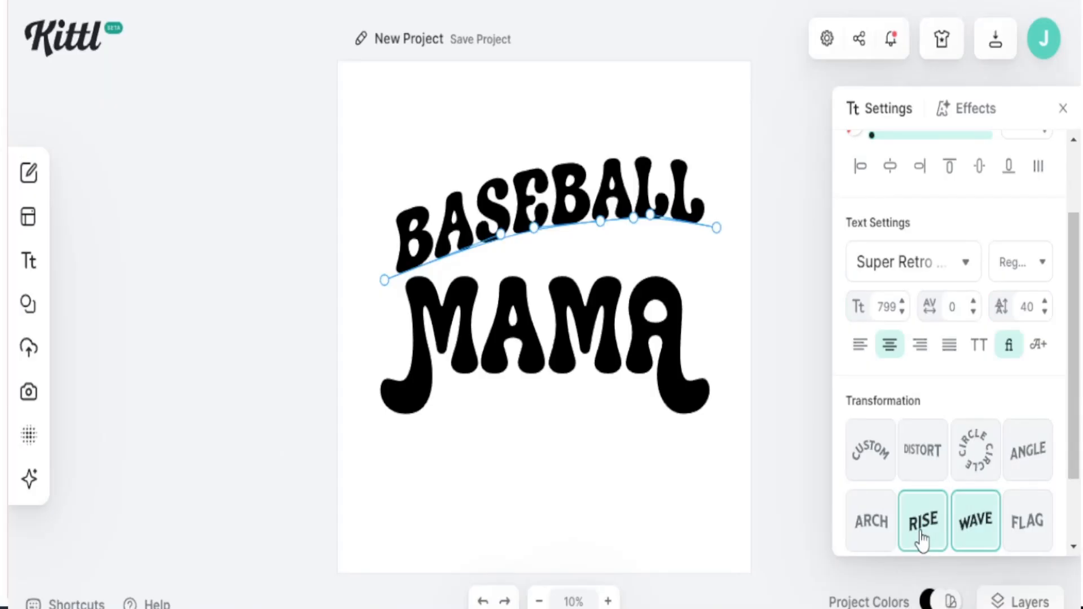
click(933, 421)
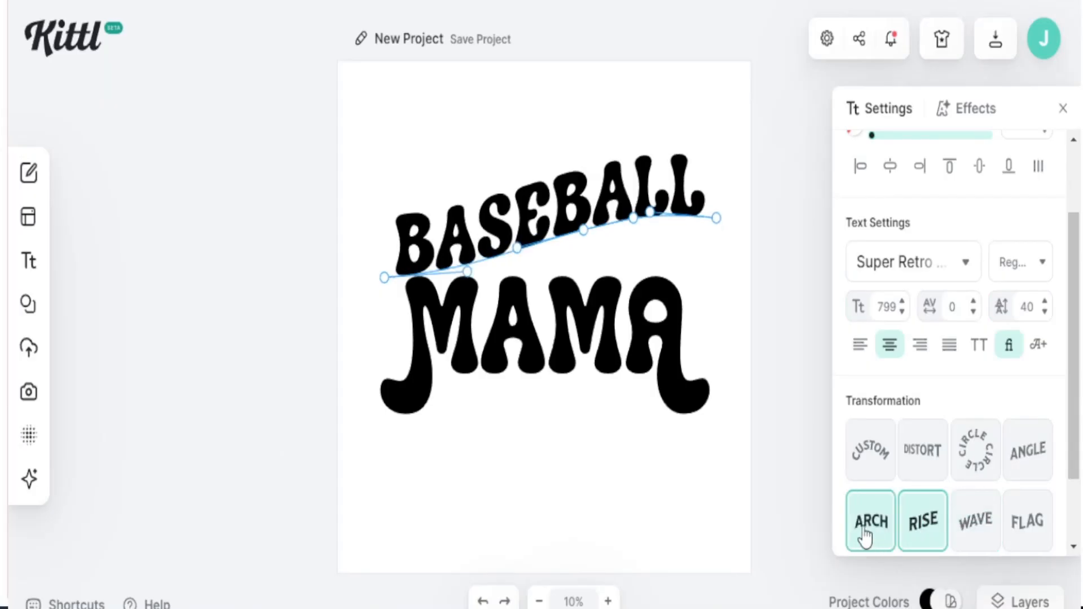
click(865, 533)
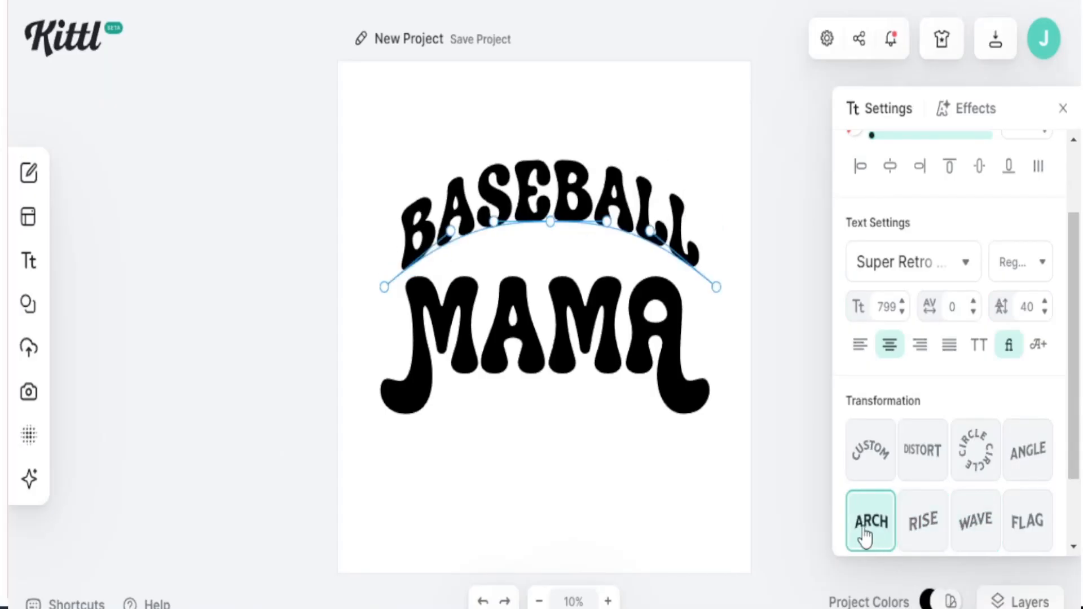
Try the Custom transformation on BASEBALL and reshape its baseline by moving the curve points
click(867, 470)
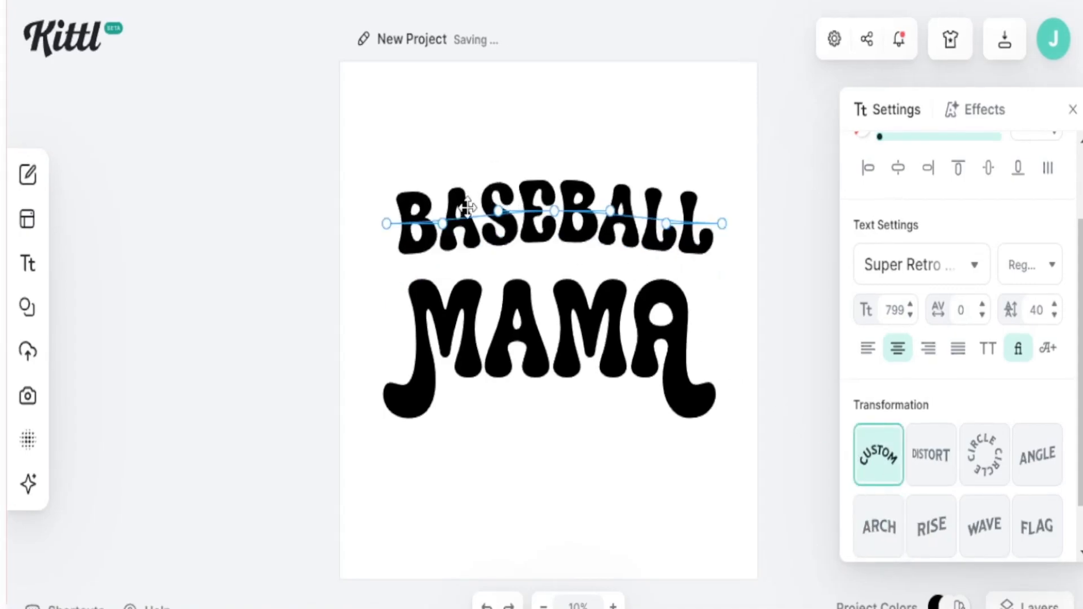
drag(441, 221, 436, 260)
drag(558, 223, 565, 240)
drag(666, 223, 738, 228)
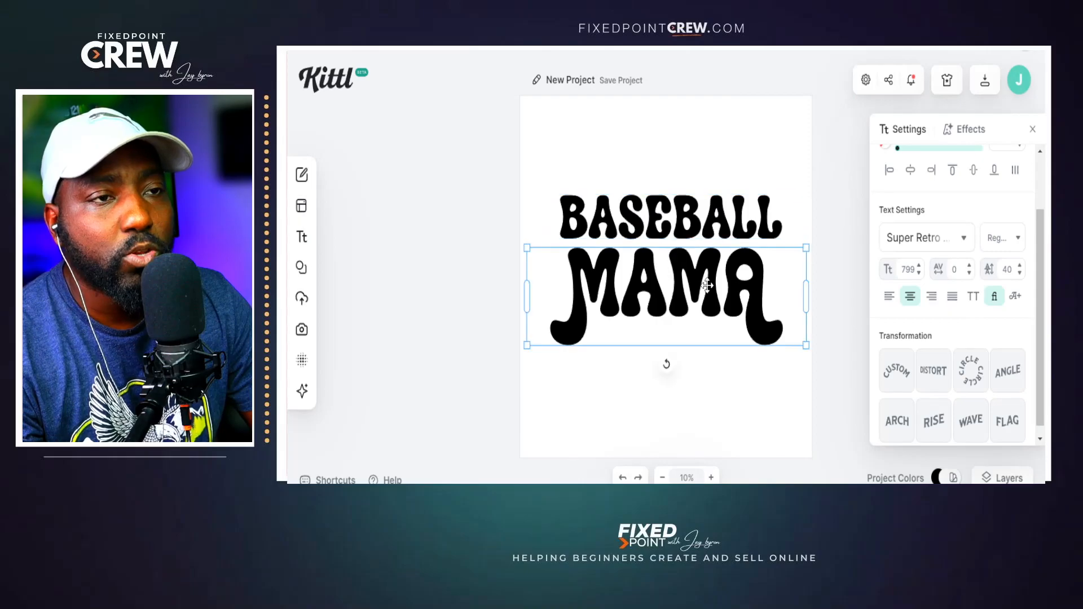
Apply the Flag transformation to both MAMA and BASEBALL, moving BASEBALL up and MAMA down to separate them
drag(707, 286, 706, 281)
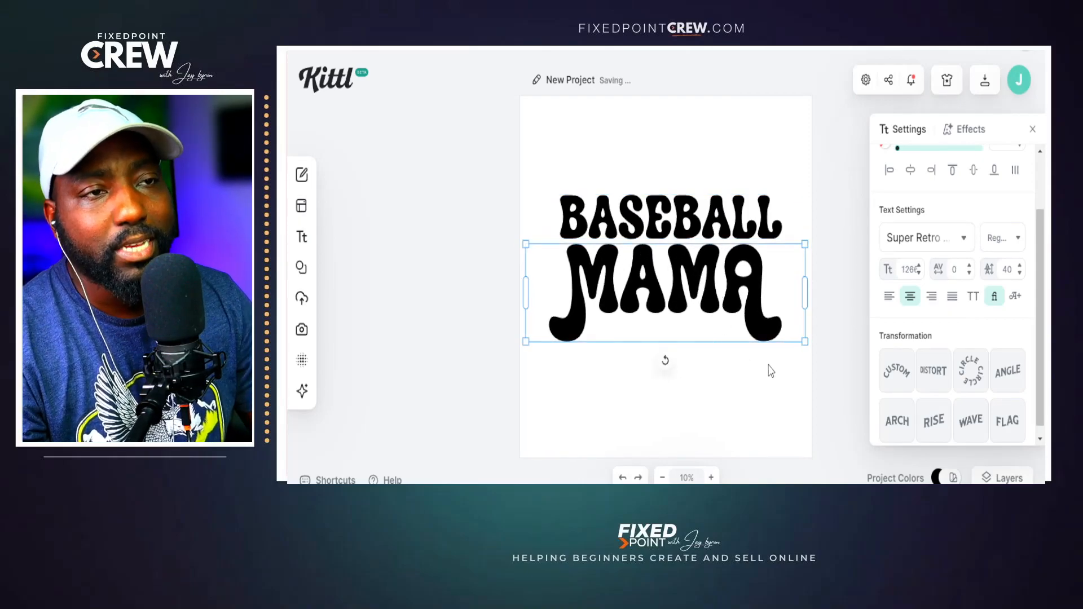
click(1009, 426)
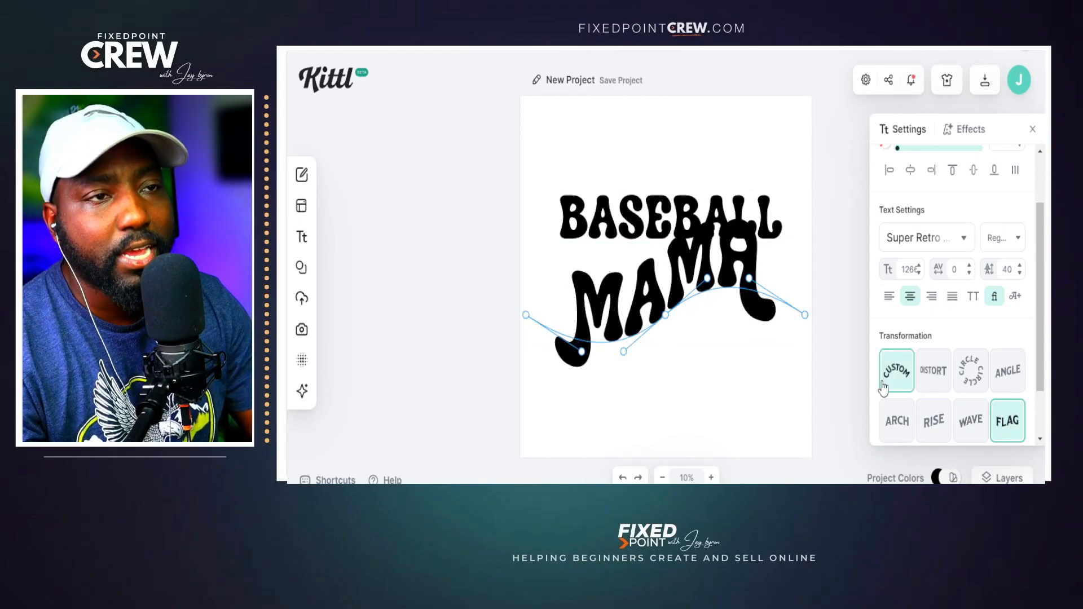
click(638, 211)
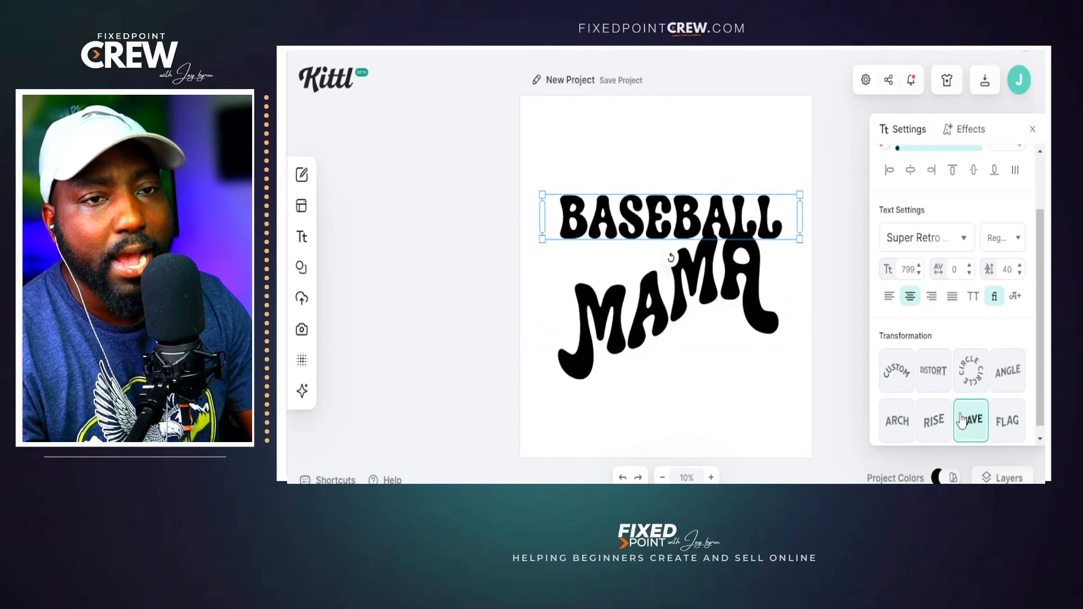
click(1009, 423)
drag(673, 236, 665, 206)
drag(680, 285, 677, 325)
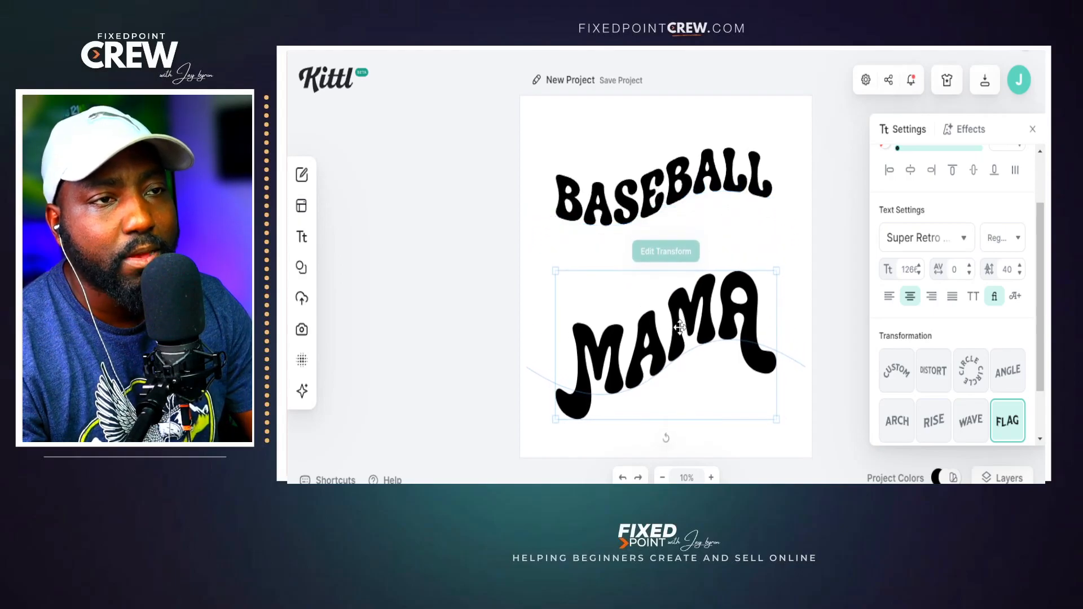
Duplicate the flag-curved BASEBALL twice and stack the three copies closely in the upper part of the artboard
click(633, 209)
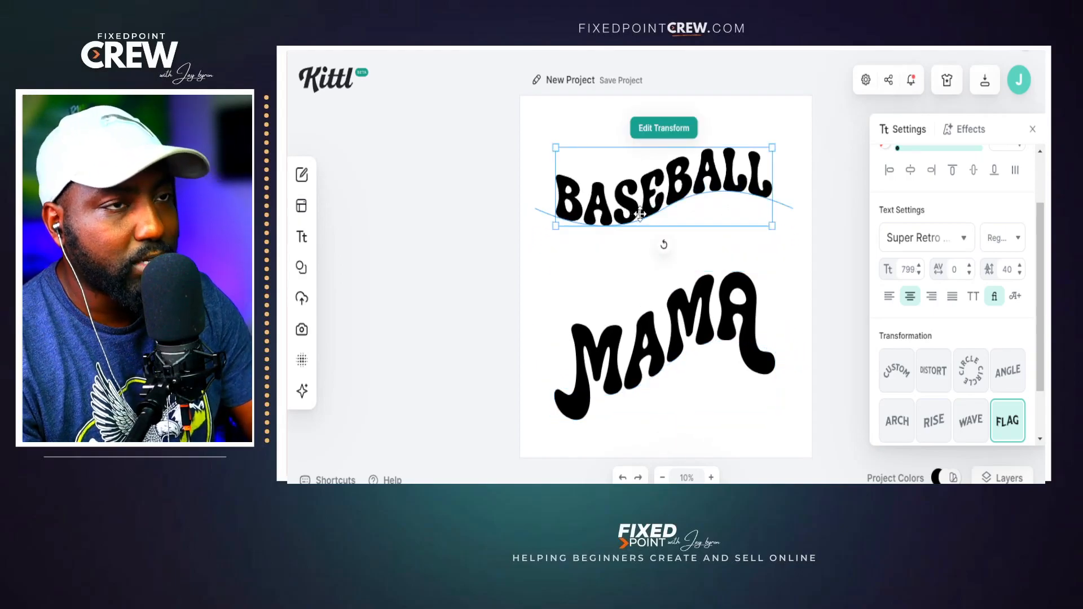
key(ctrl+v)
drag(638, 217, 643, 265)
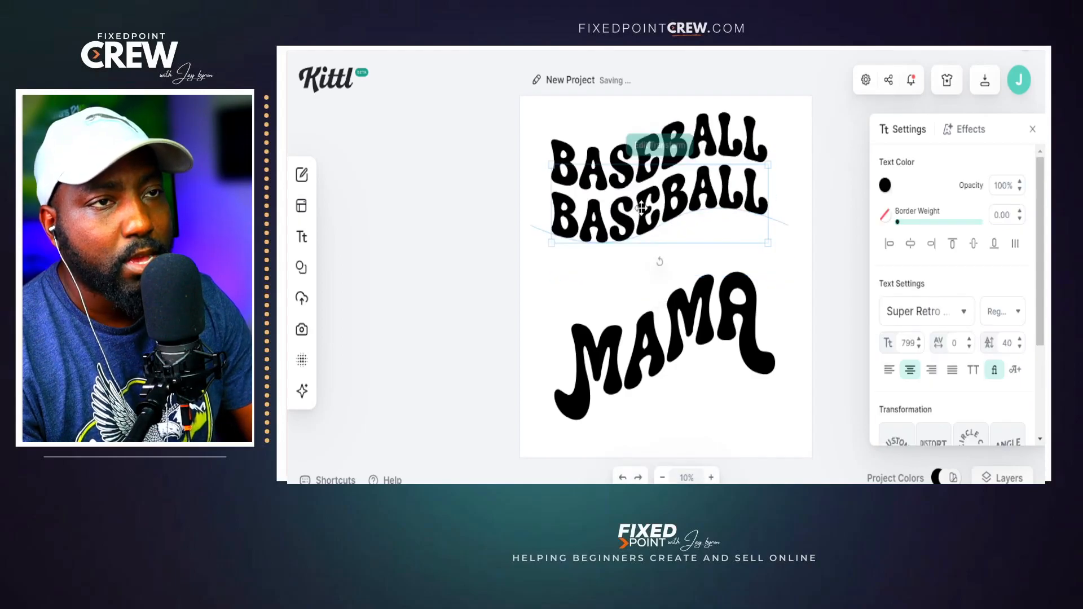
drag(646, 212, 658, 264)
key(ctrl+v)
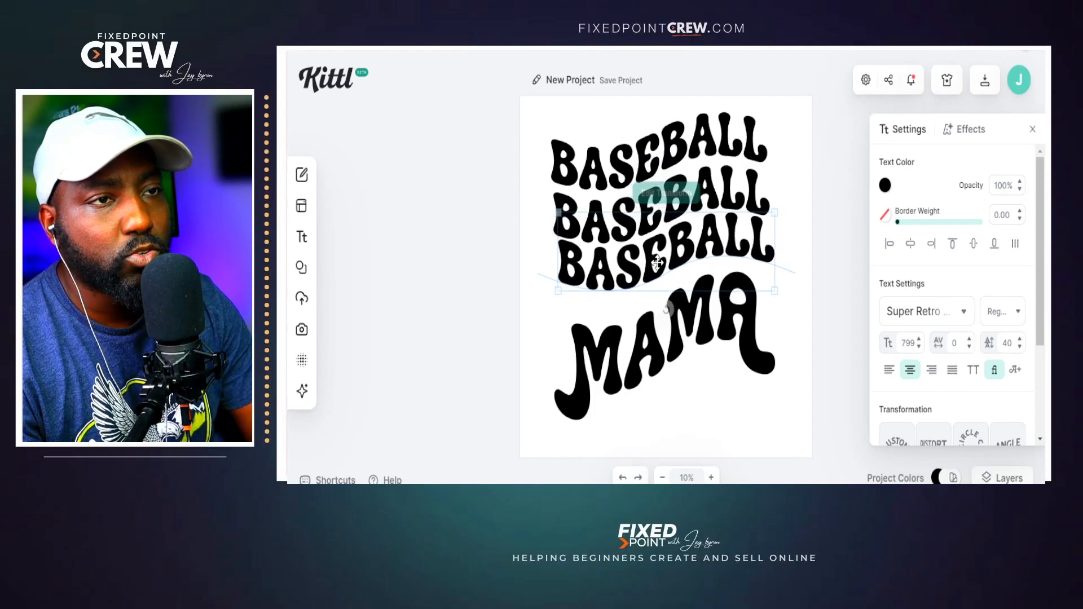
Move MAMA up against the lowest BASEBALL and raise the left side of its Flag curve to follow that line
click(660, 339)
drag(660, 339, 665, 332)
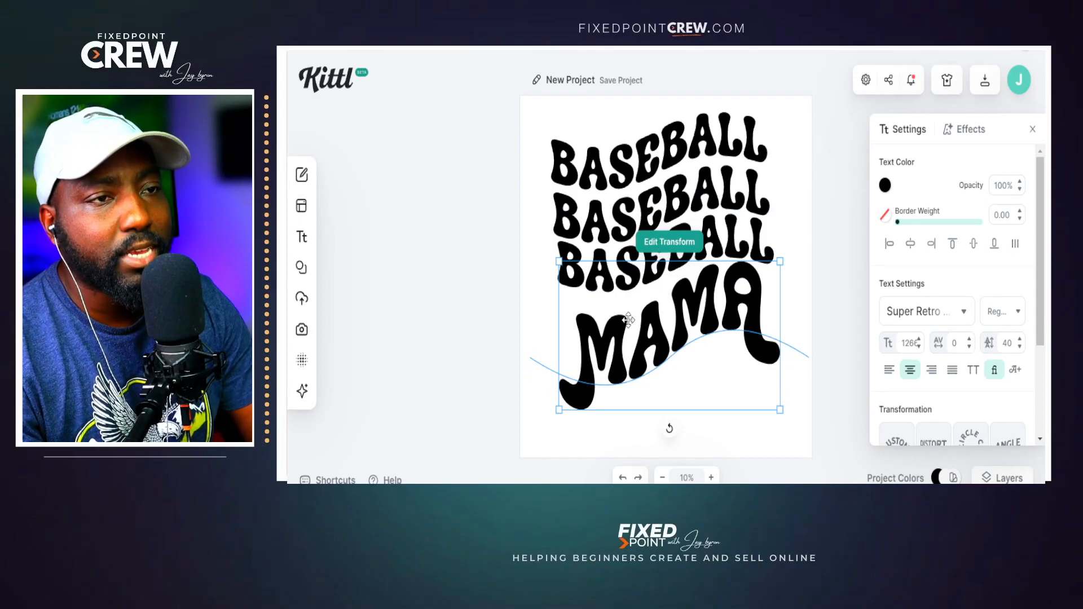
click(659, 243)
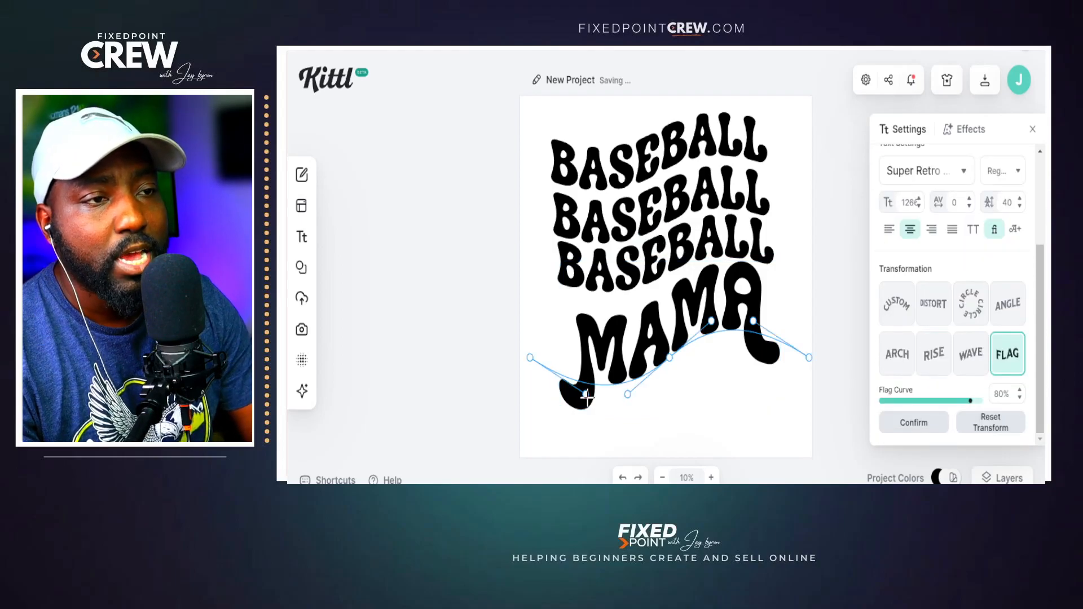
drag(589, 389, 571, 350)
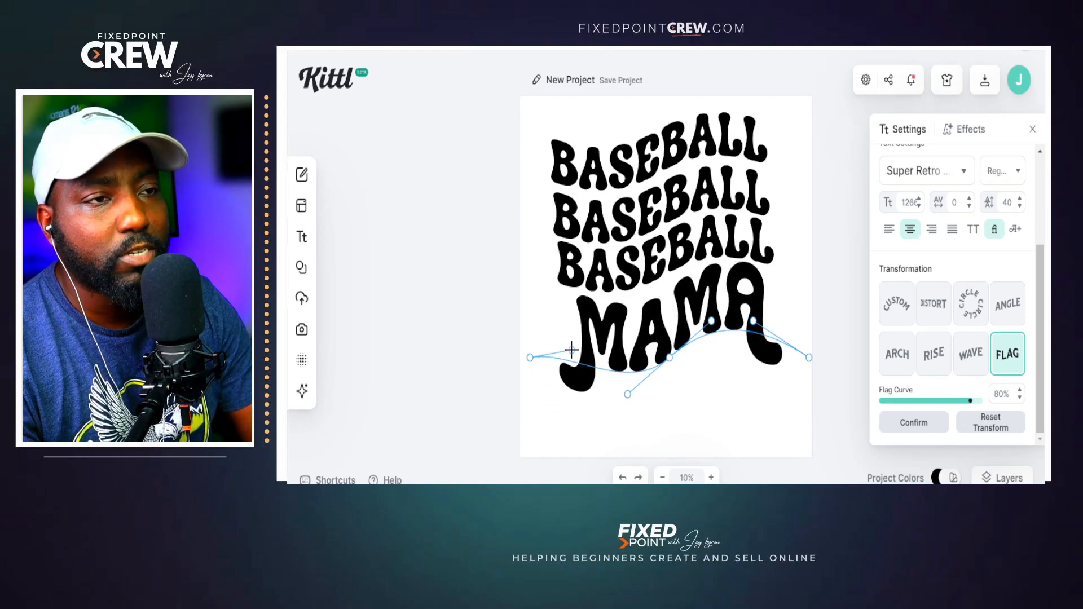
click(527, 355)
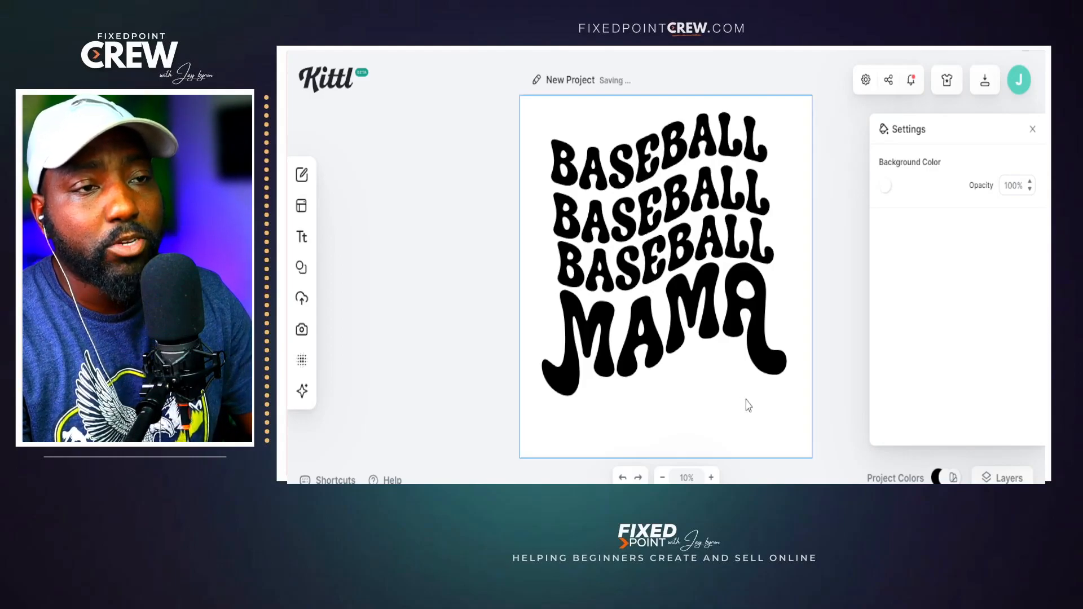
Group the three BASEBALL lines with MAMA and move the group down toward the middle of the artboard
drag(811, 438, 515, 168)
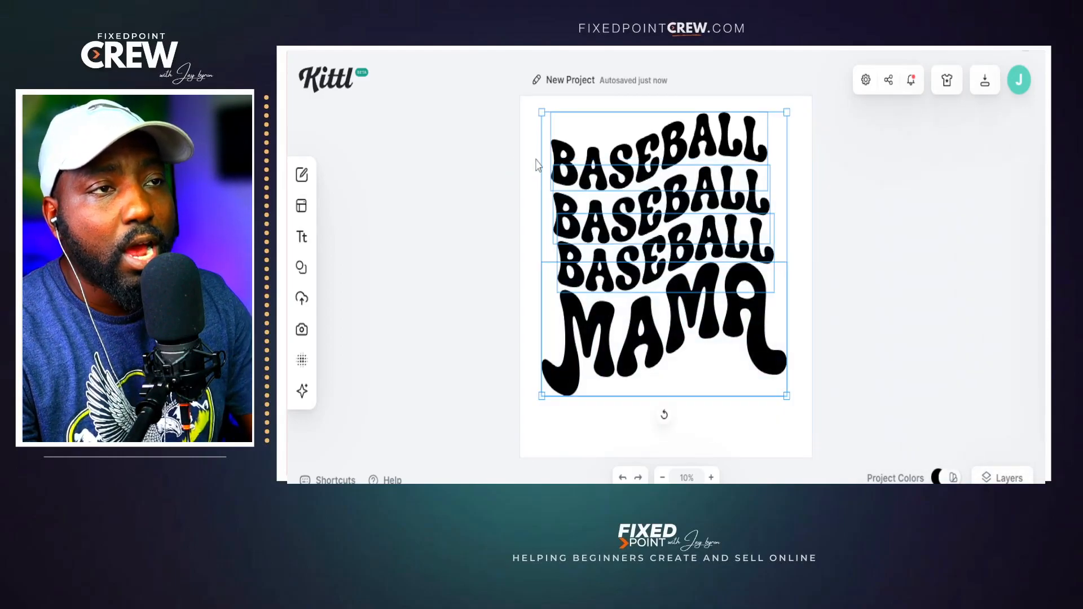
right_click(588, 175)
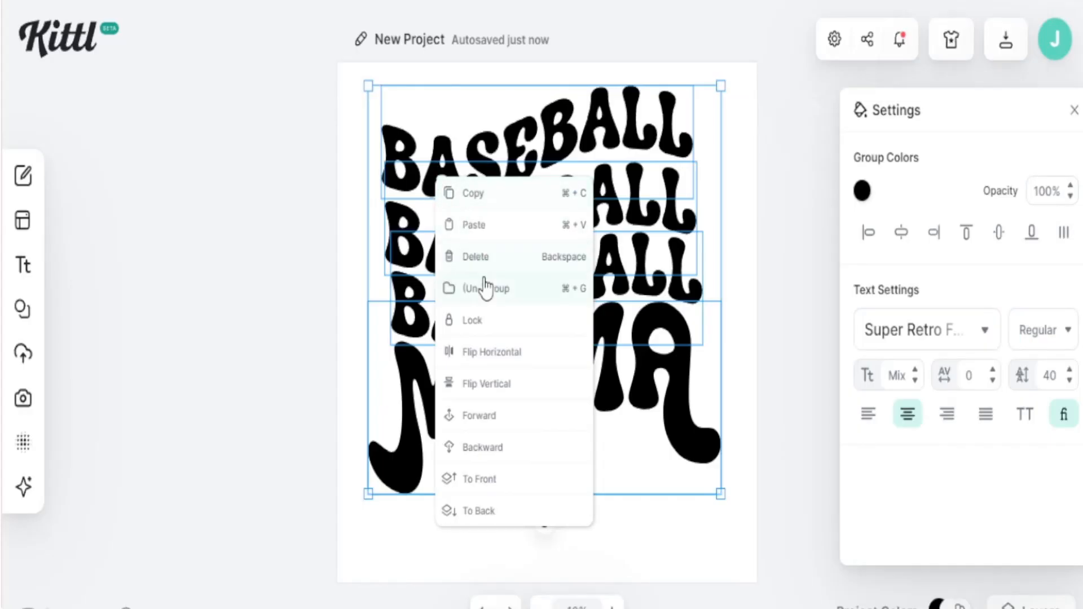
click(487, 293)
mouse_move(526, 436)
mouse_down()
mouse_move(555, 446)
mouse_move(567, 465)
mouse_move(534, 455)
mouse_up()
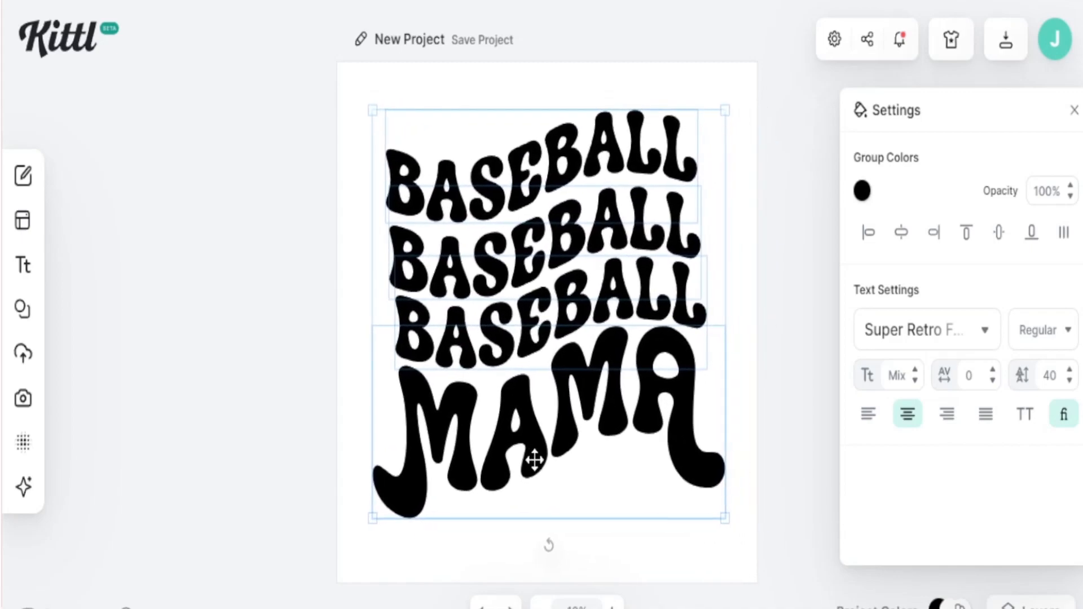
click(660, 555)
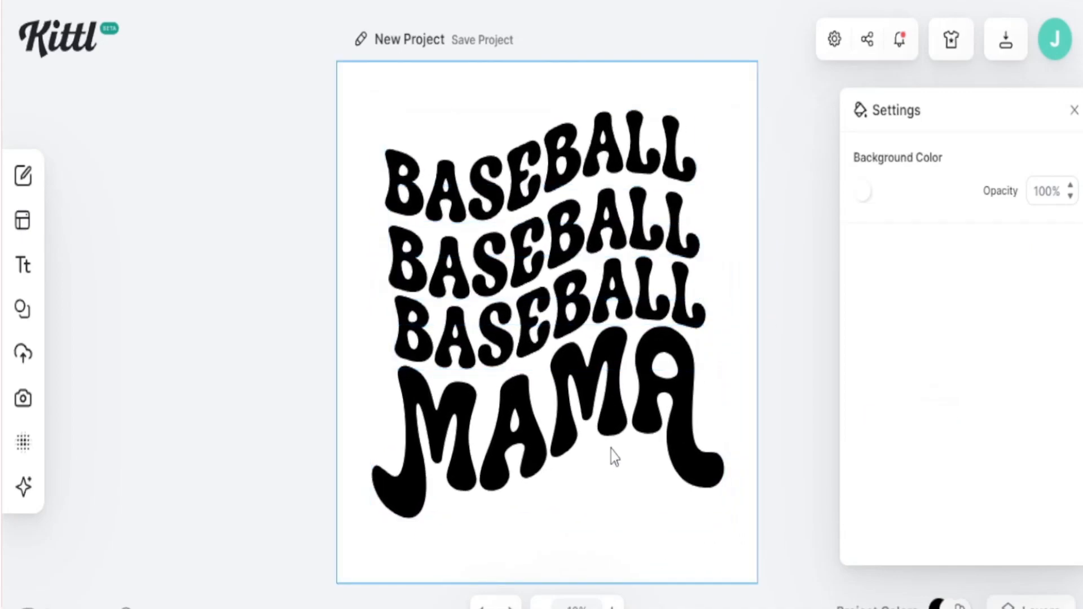
Change the text color of the top BASEBALL line within the group to mint green
click(421, 222)
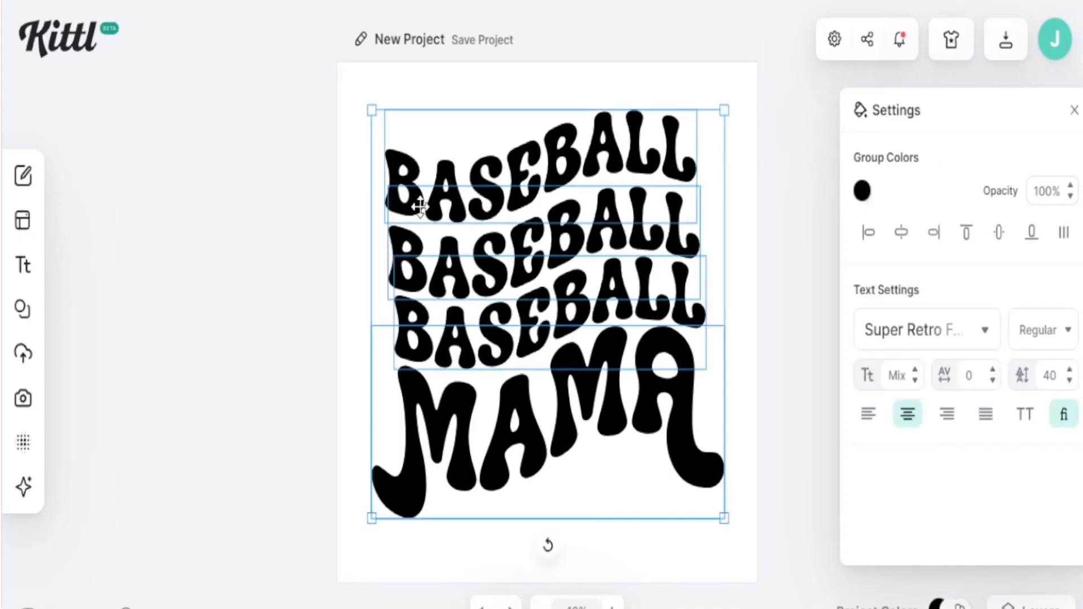
click(416, 177)
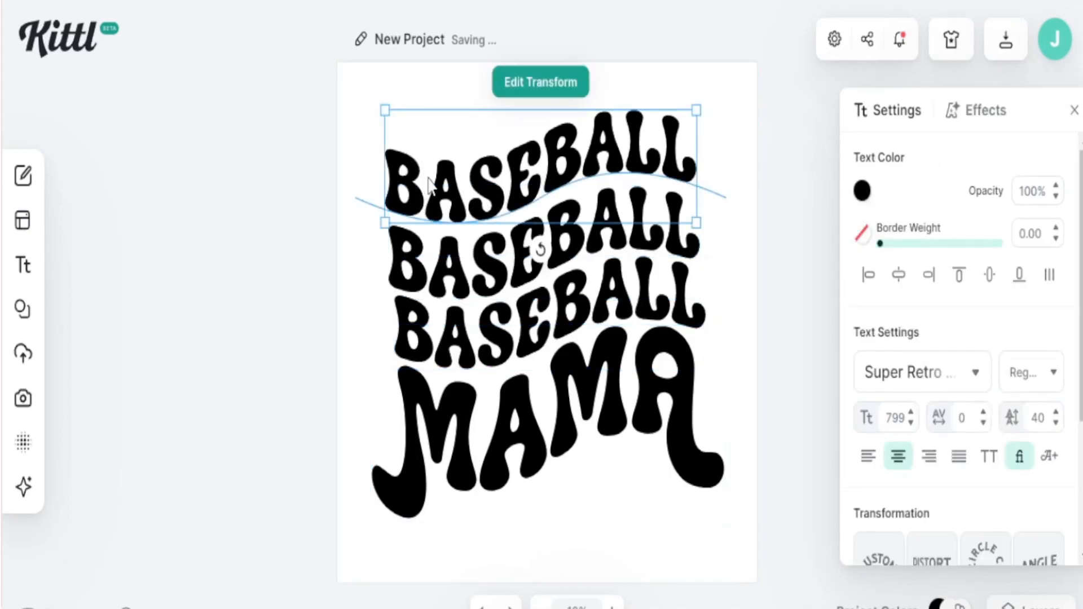
click(430, 185)
click(422, 191)
double_click(415, 185)
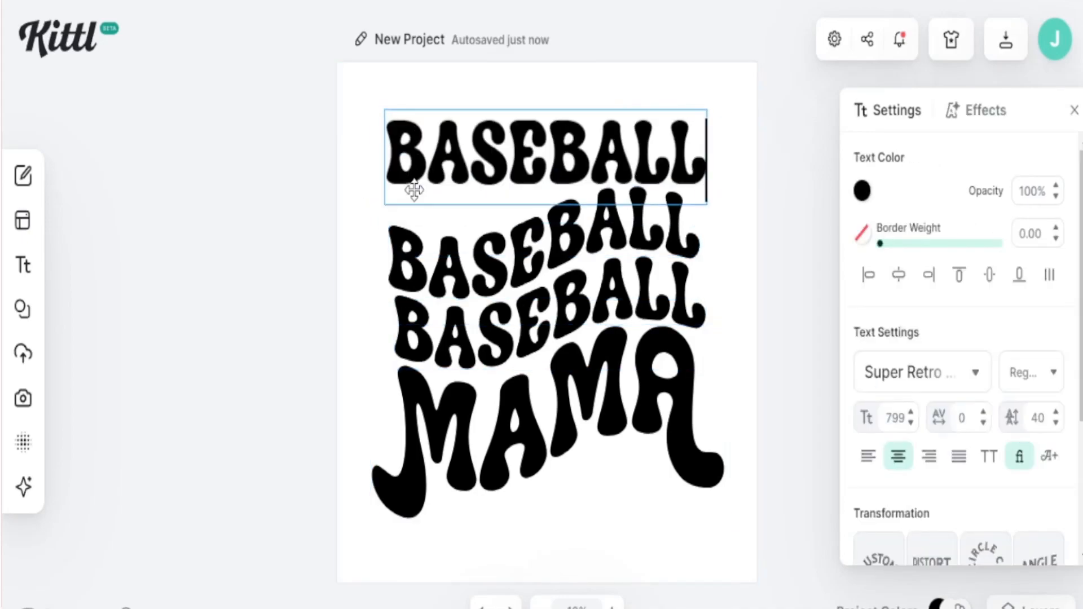
click(885, 185)
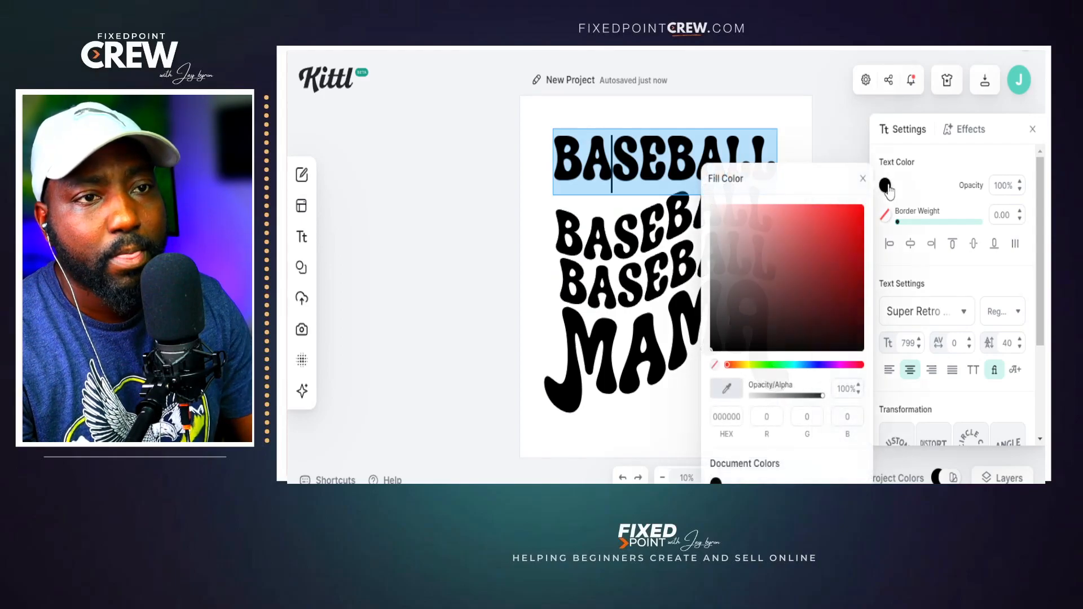
click(777, 299)
click(749, 364)
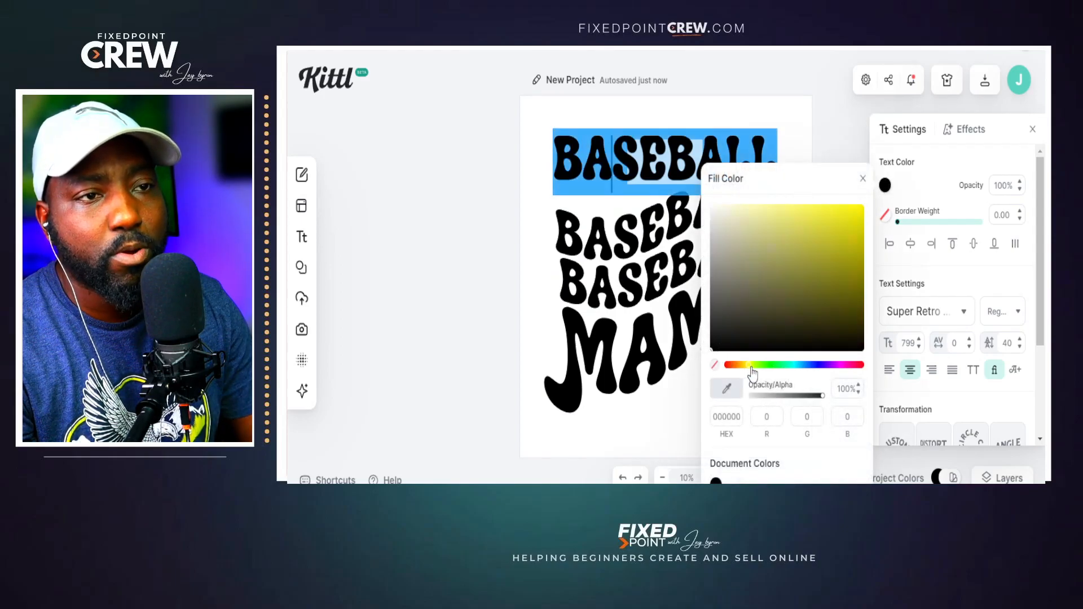
click(785, 367)
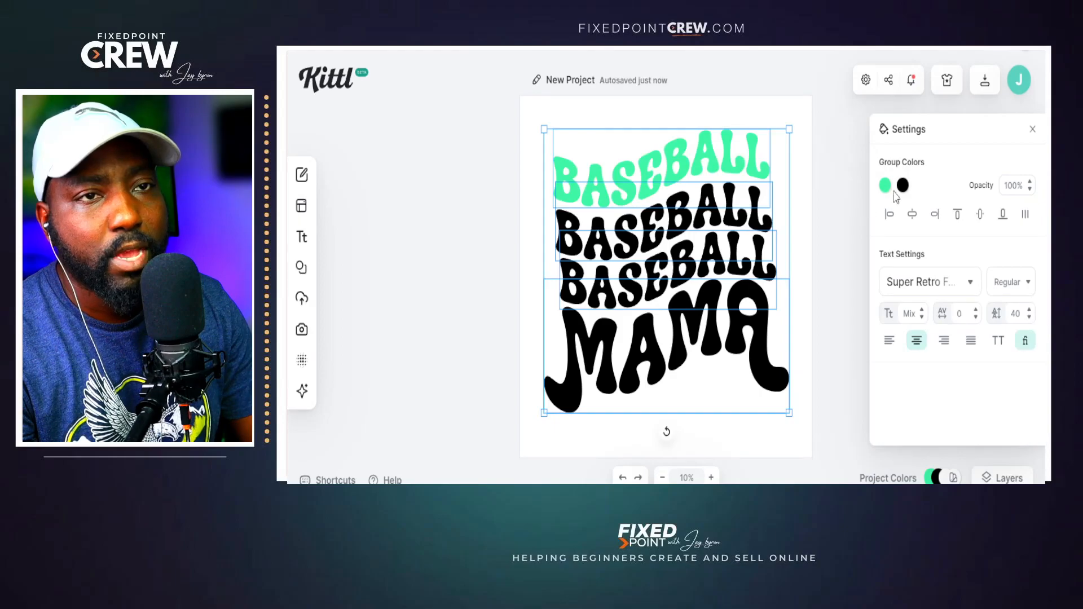
Change the text color of the second BASEBALL line to golden yellow
double_click(645, 230)
double_click(645, 230)
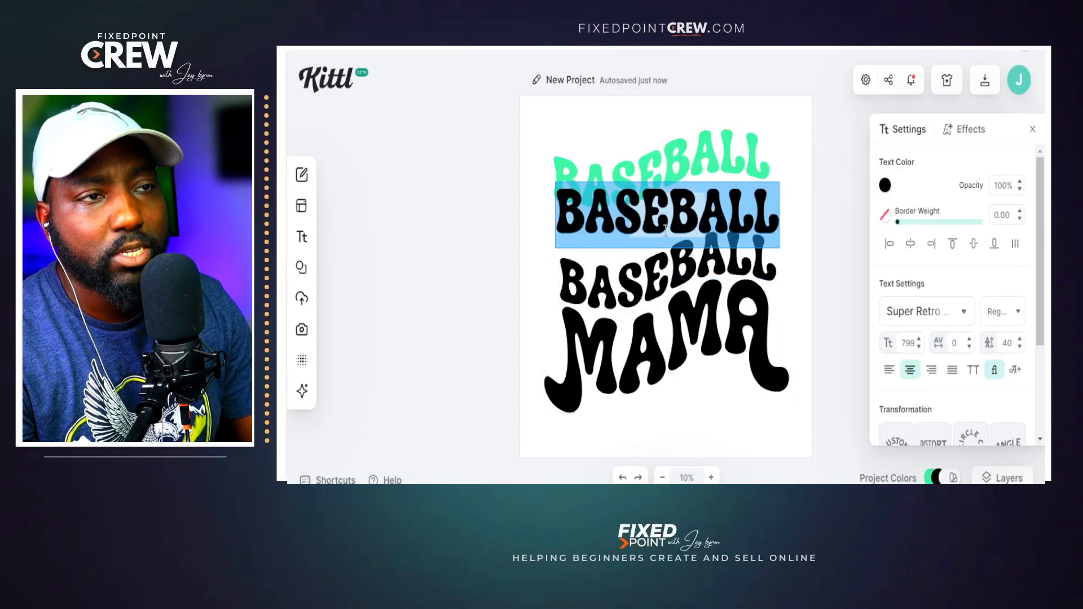
click(885, 186)
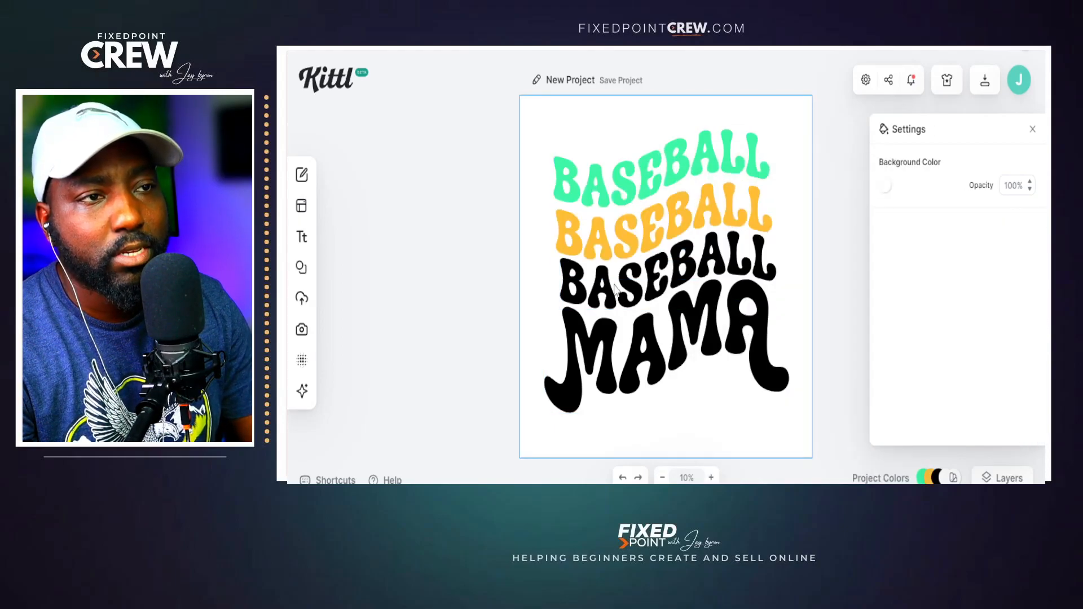
Color the third BASEBALL line red and MAMA light blue
click(615, 288)
double_click(615, 289)
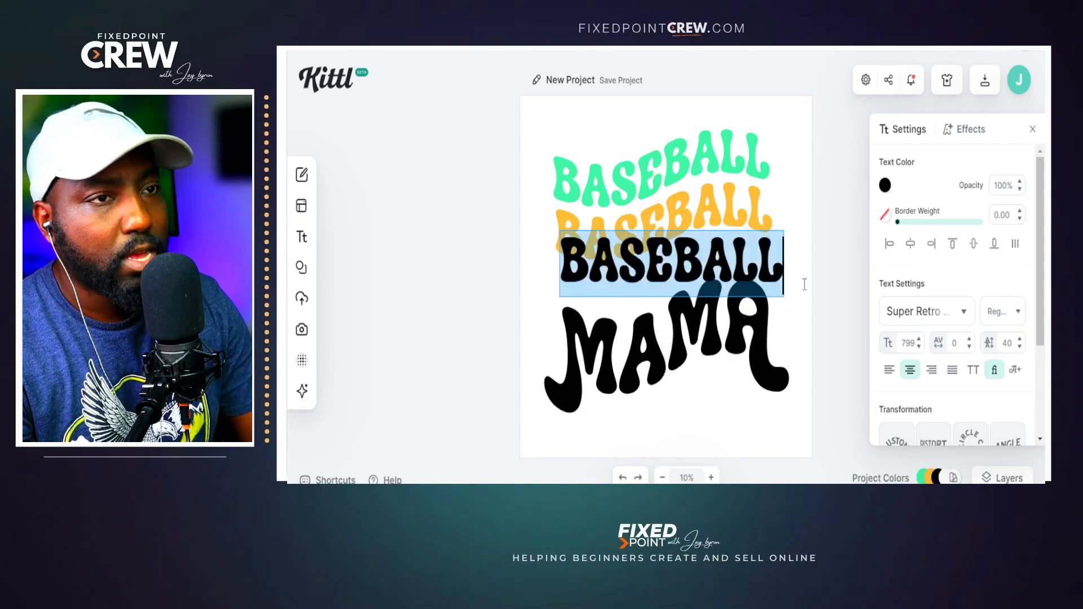
click(884, 186)
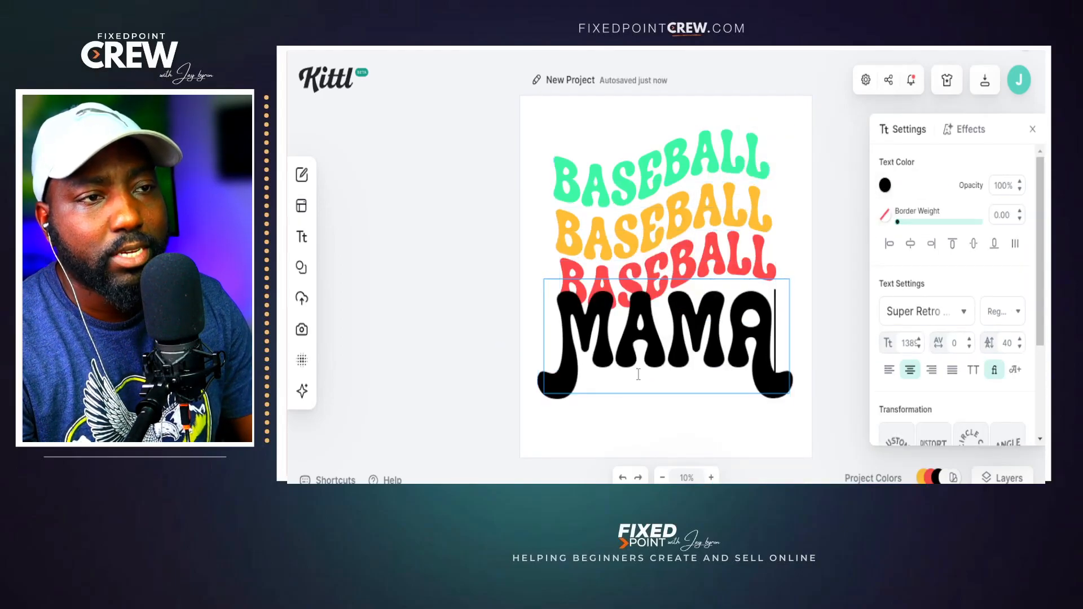
double_click(616, 350)
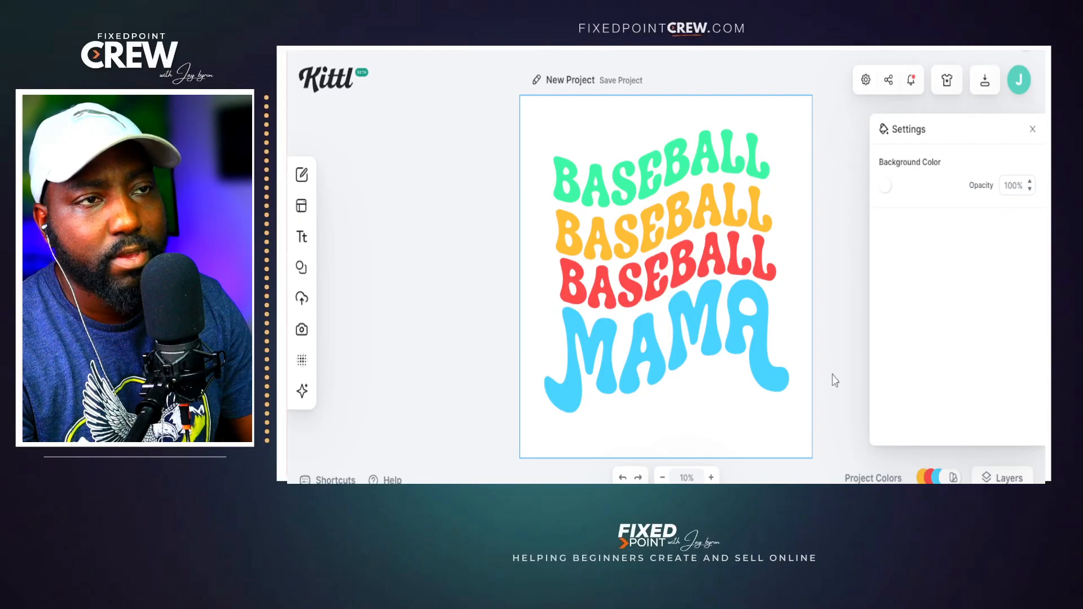
Reposition the grouped colored design so it sits centered on the artboard
click(703, 342)
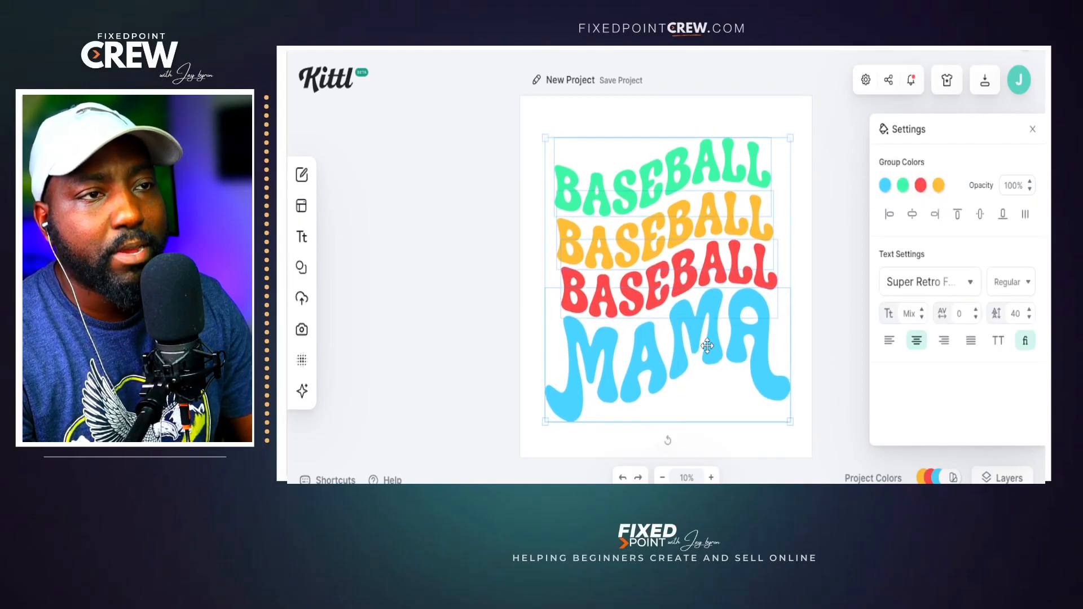
drag(704, 342, 701, 337)
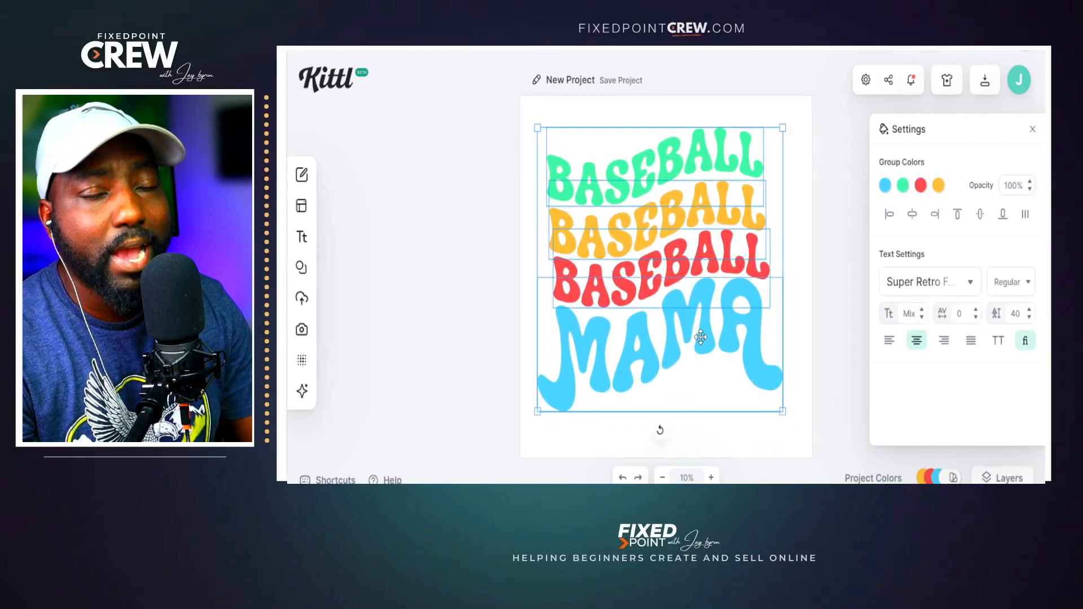
click(729, 437)
drag(701, 346, 706, 362)
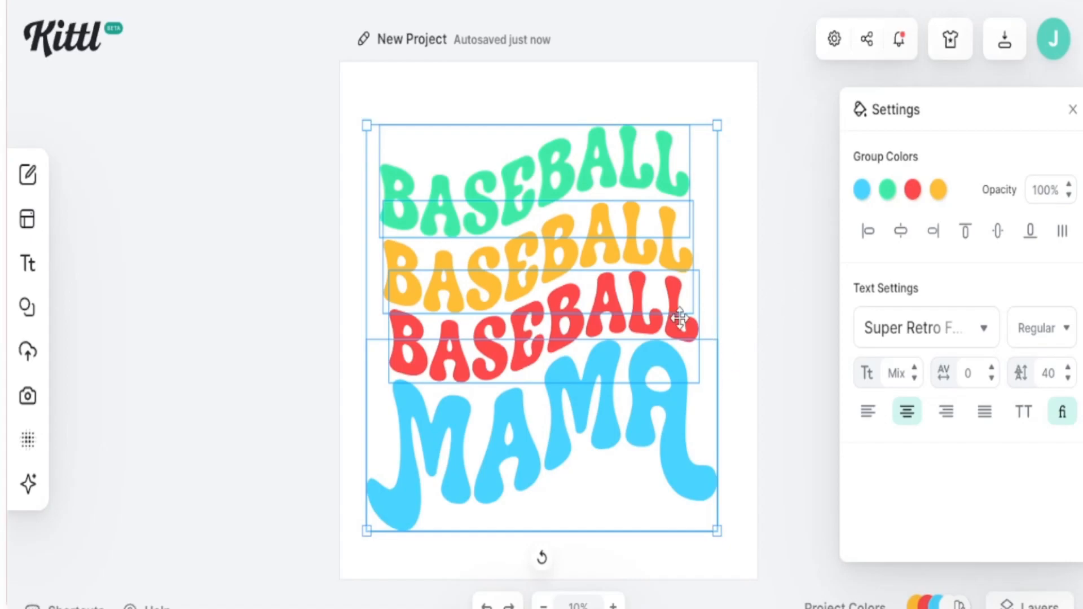
Open the mockups, browse the full T-shirts category and apply the photo of the woman with a brown shoulder bag
click(951, 40)
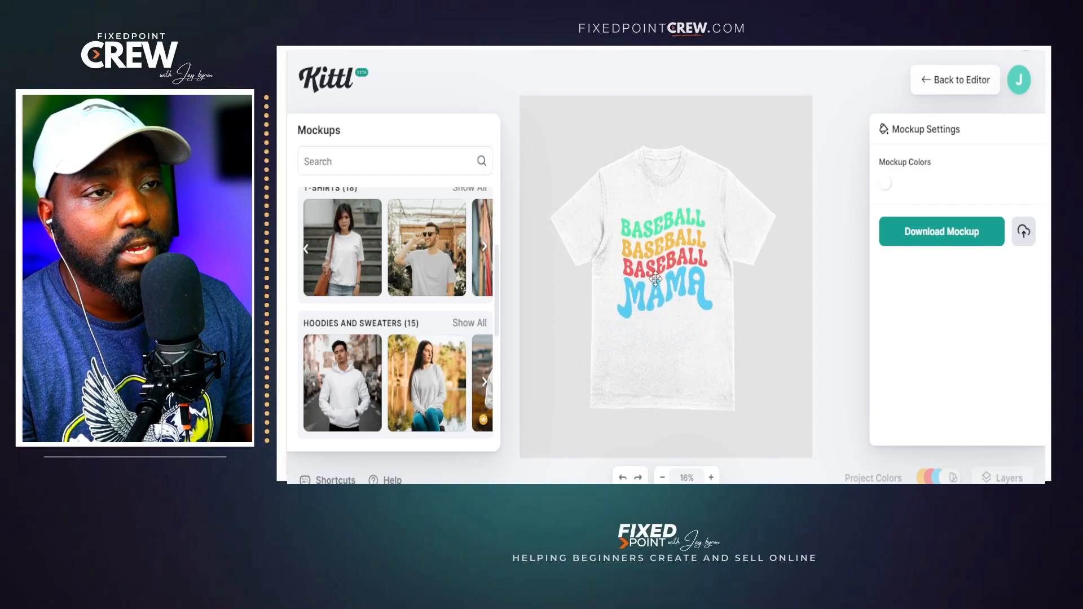
click(485, 250)
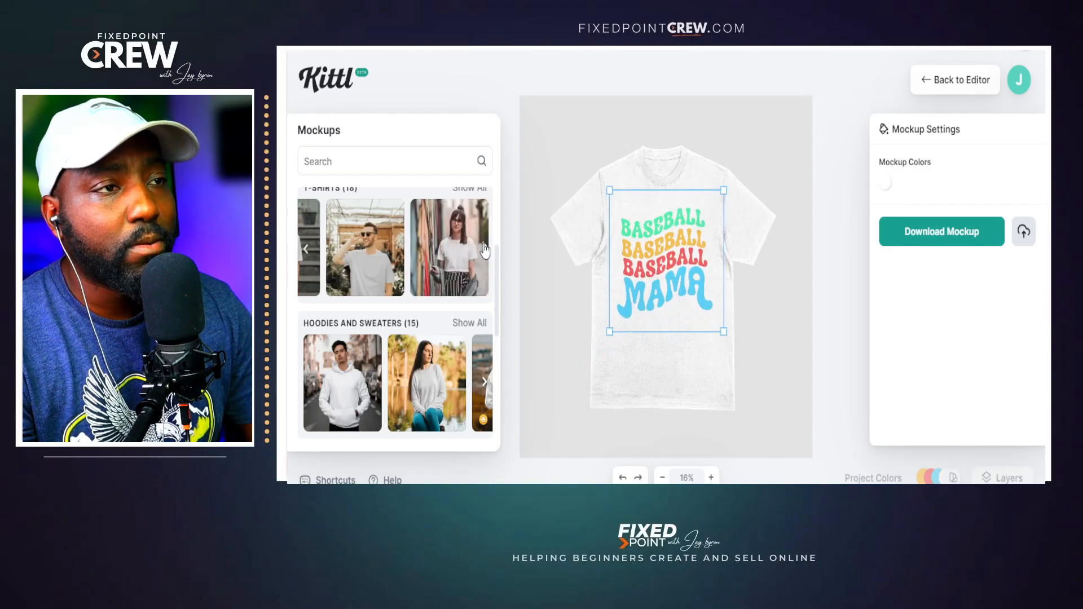
scroll(467, 227, up, 2)
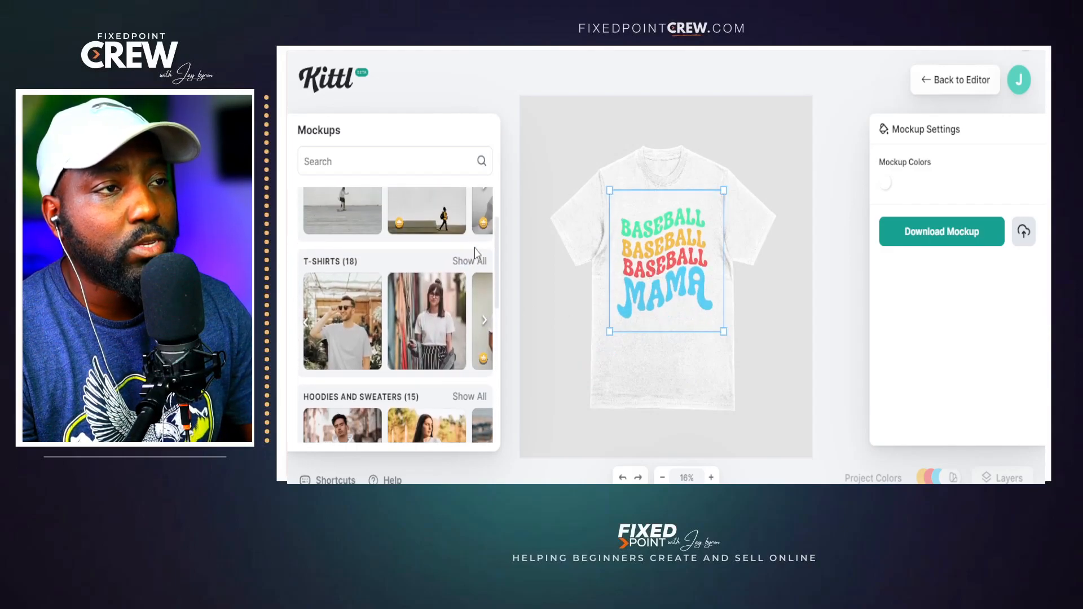
click(470, 263)
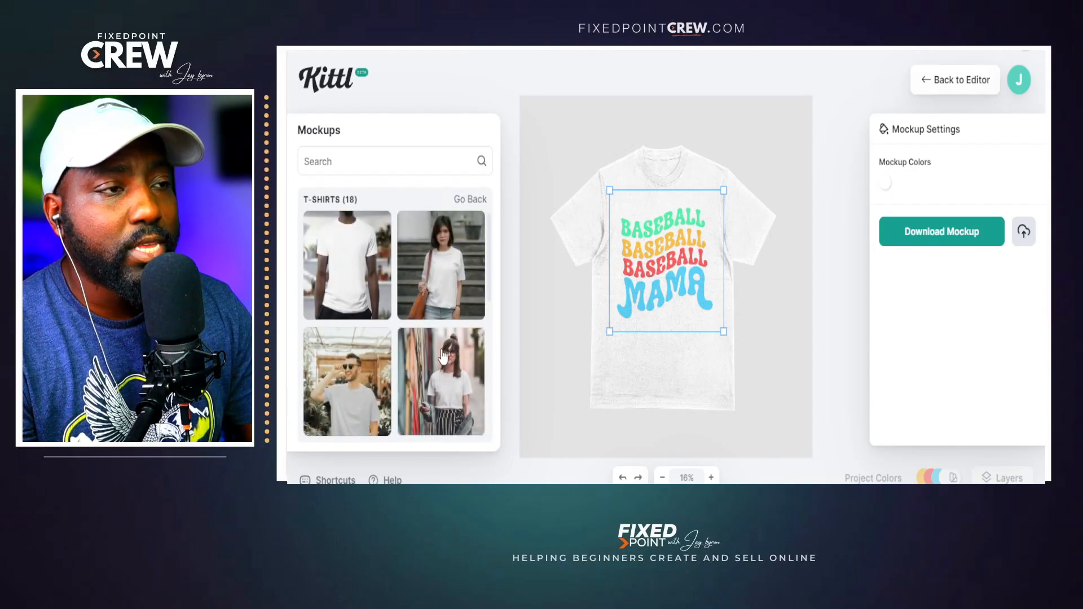
scroll(445, 325, down, 5)
scroll(434, 356, down, 5)
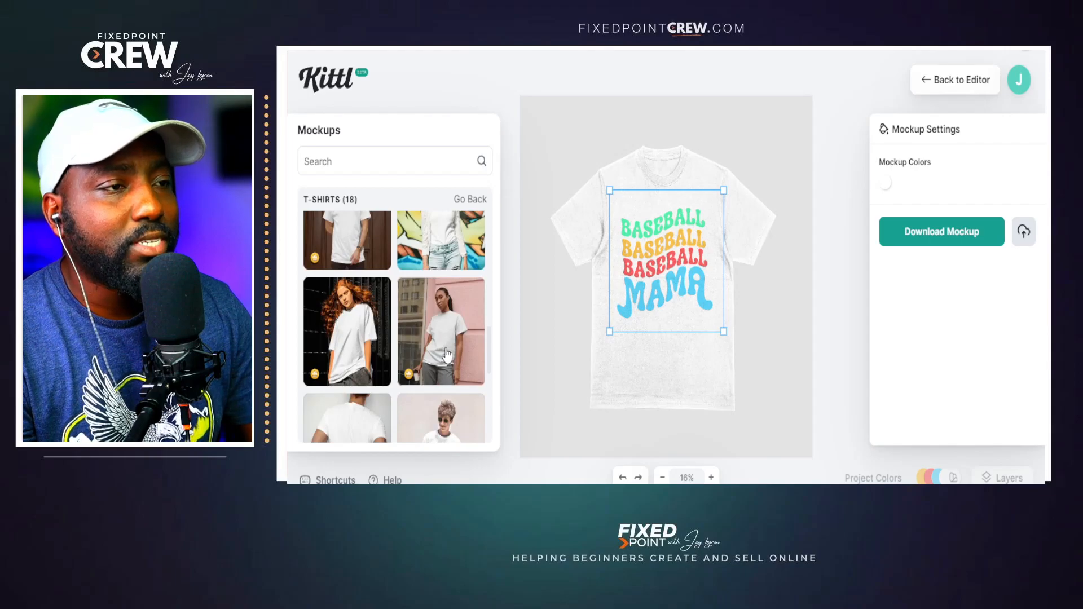
scroll(443, 355, down, 5)
scroll(445, 352, up, 5)
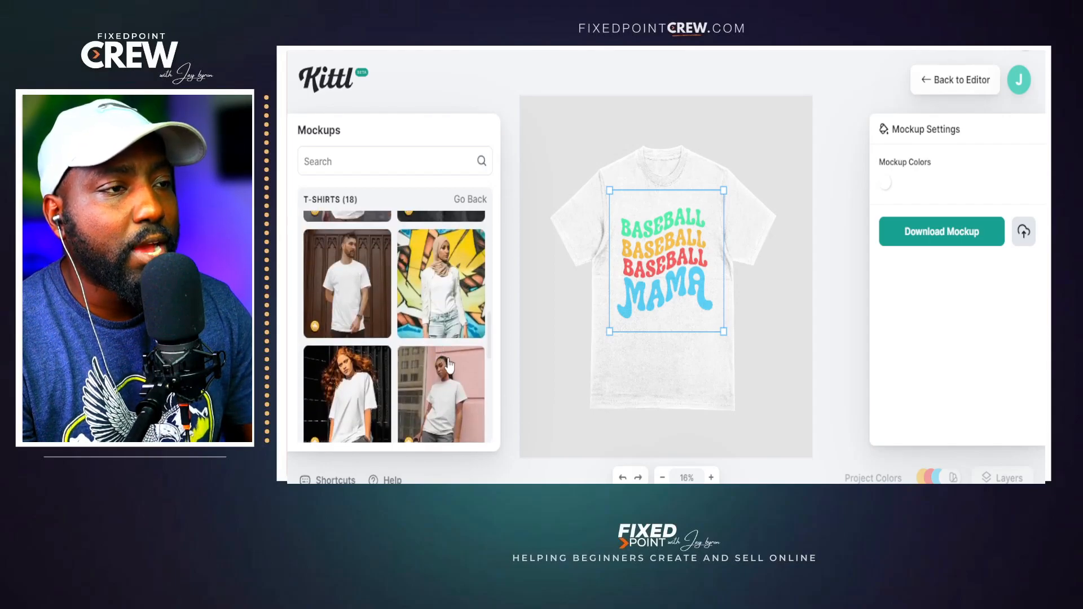
scroll(454, 395, up, 5)
click(449, 295)
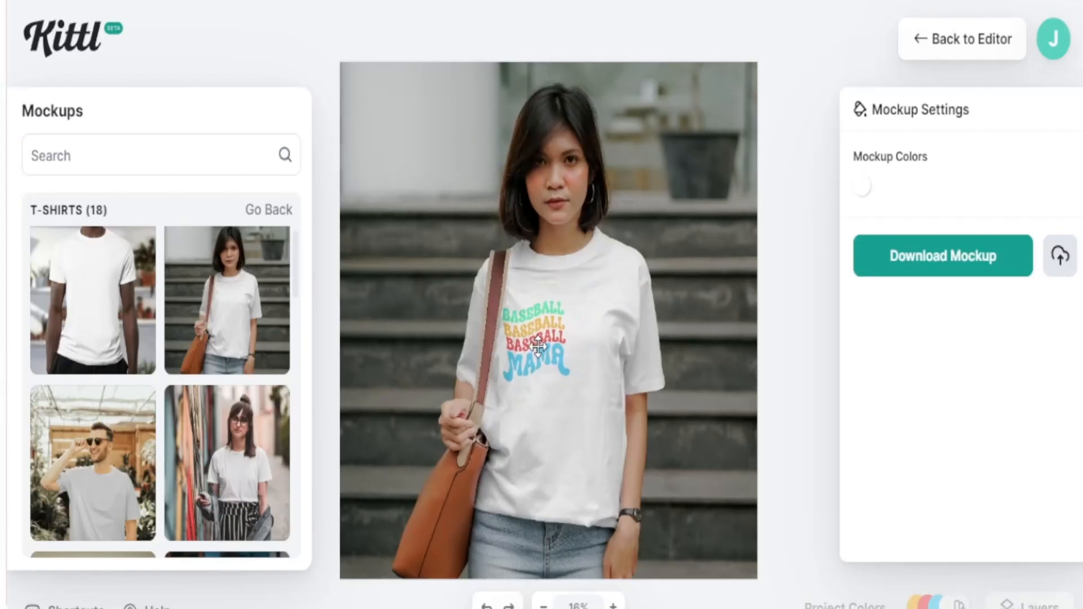
Enlarge the design across the chest of the mockup shirt and set the shirt color to black (000000)
click(660, 295)
drag(577, 389, 564, 443)
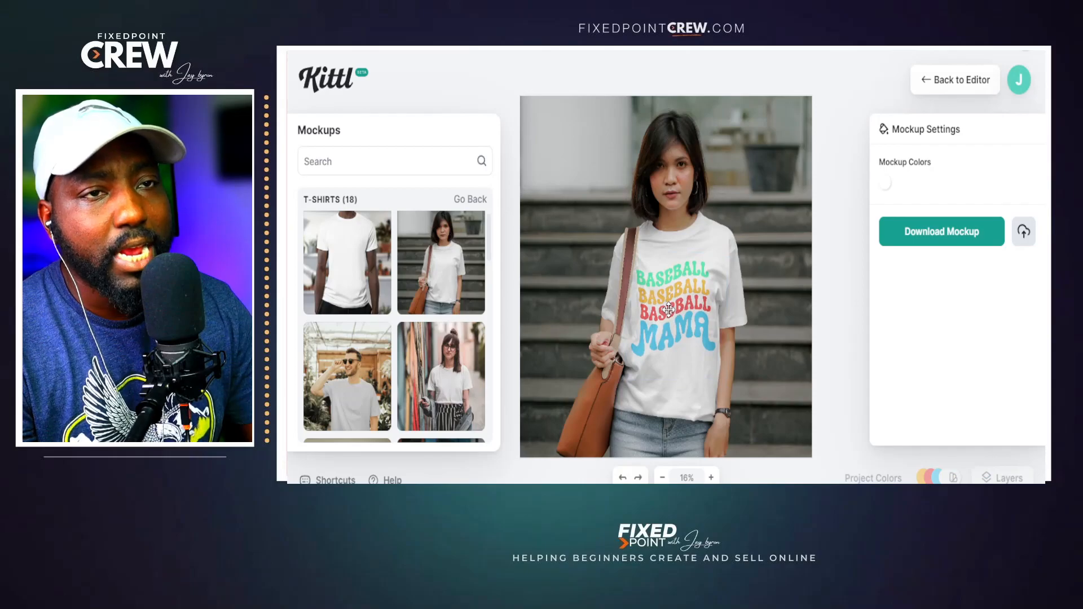
click(886, 185)
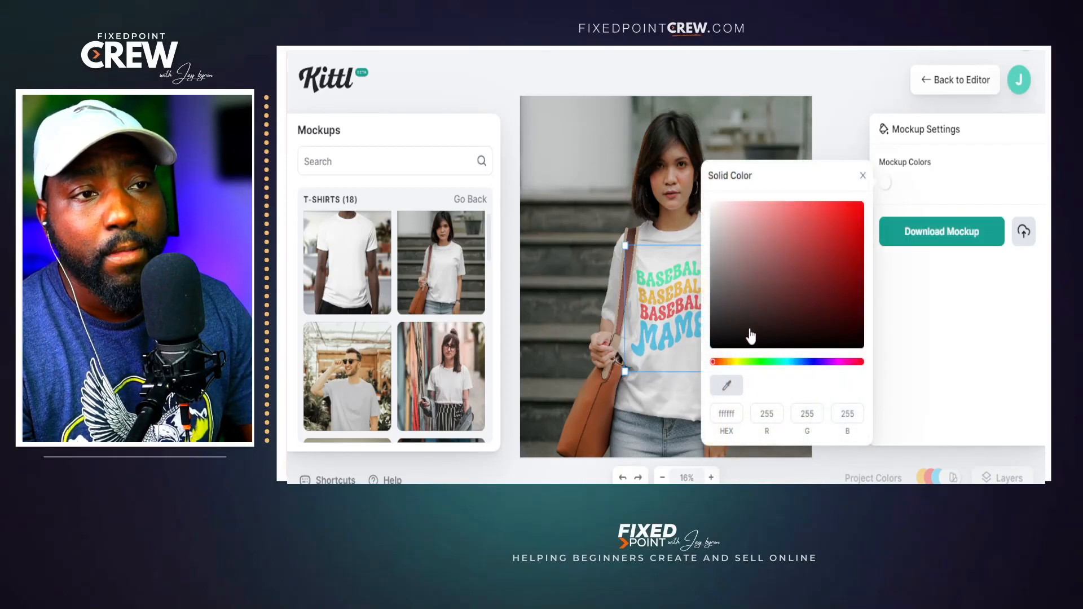
click(713, 350)
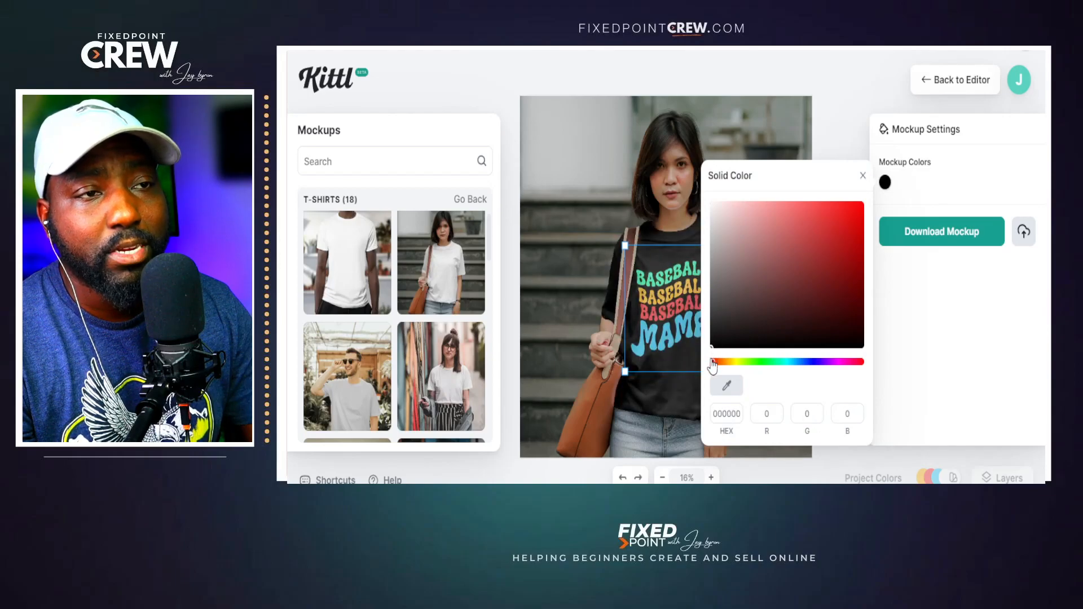
click(852, 147)
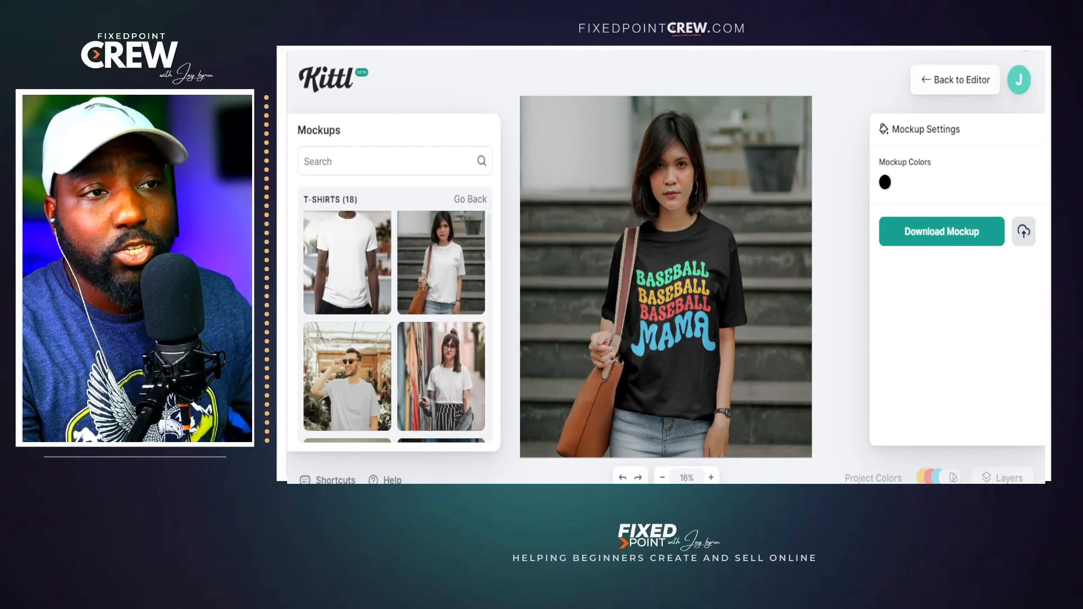
Return to the design editor and nudge the grouped text on the artboard
click(955, 79)
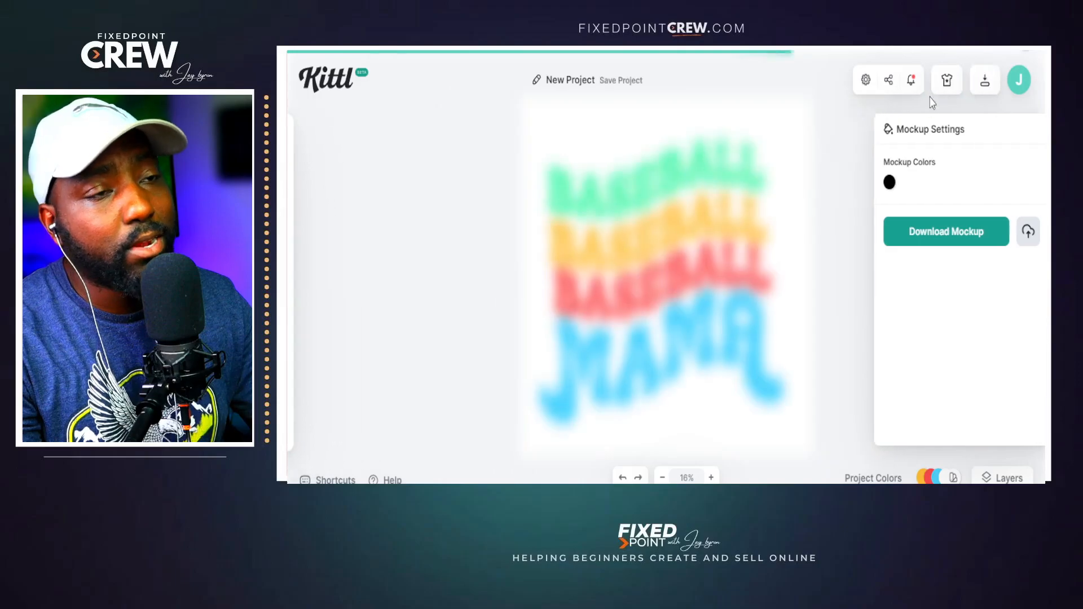
click(680, 285)
drag(680, 285, 684, 284)
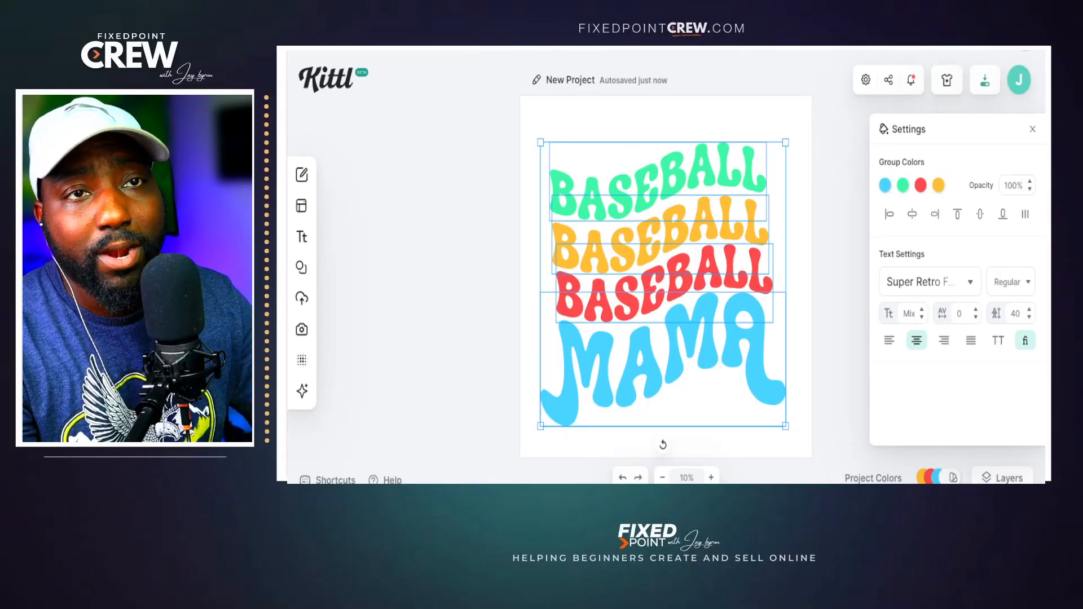
Download the design as a PNG with Remove Background turned on
click(985, 81)
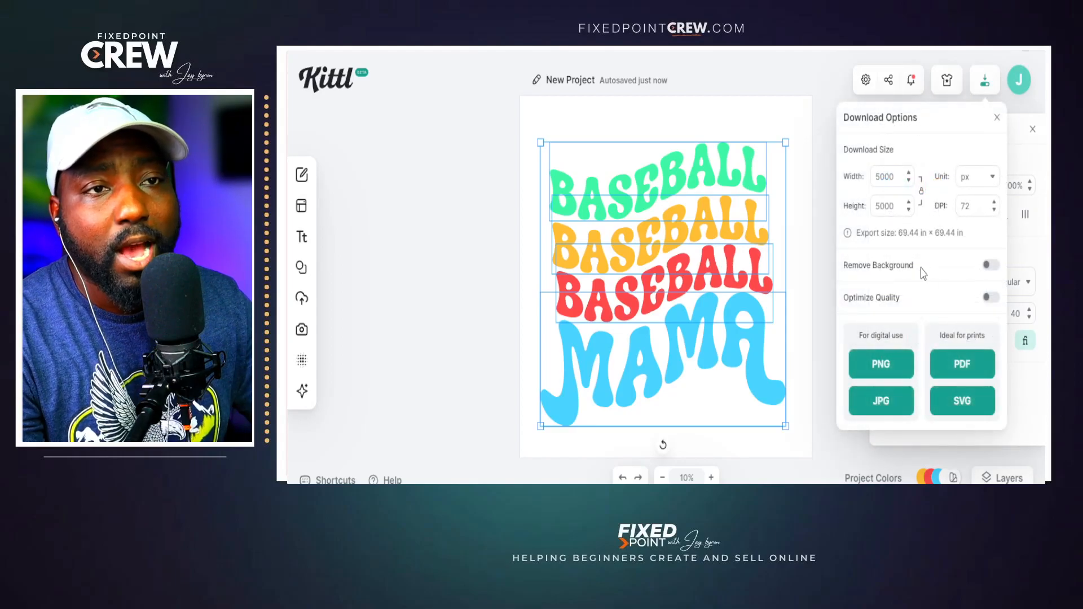
click(990, 266)
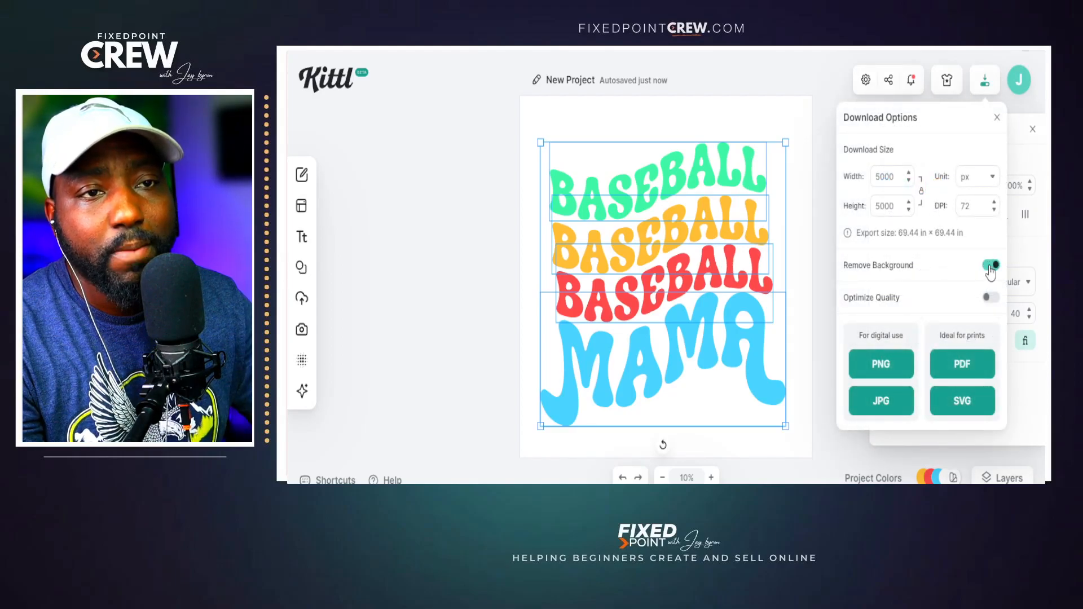
click(881, 377)
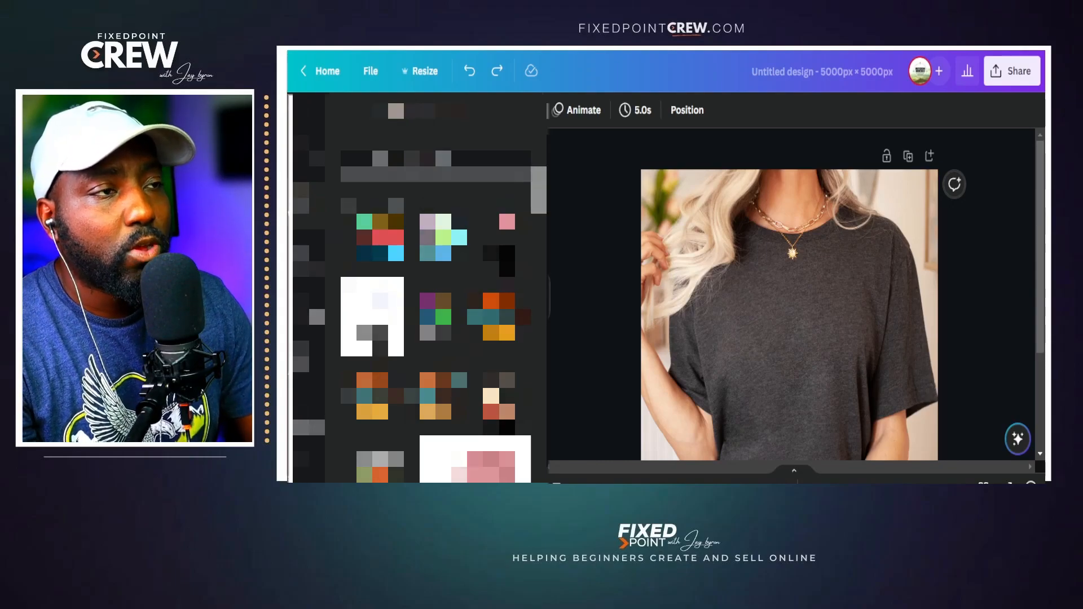
Switch to Canva and place the uploaded BASEBALL MAMA image over the dark gray T-shirt photo
click(374, 237)
click(550, 302)
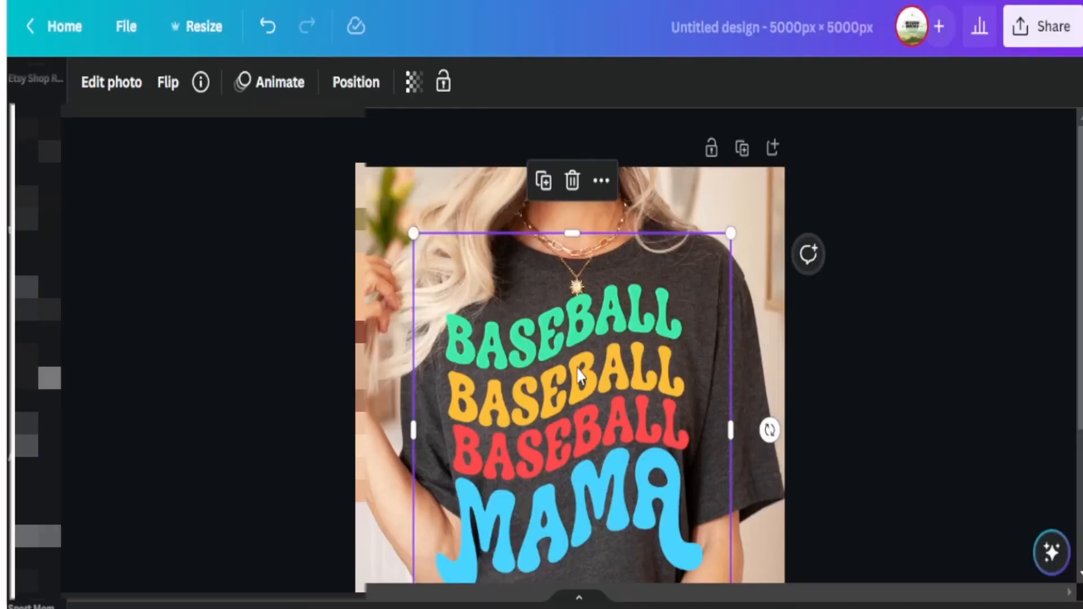
Shrink the BASEBALL MAMA design and center it on the chest of the dark gray T-shirt
scroll(727, 339, down, 2)
drag(727, 521, 633, 404)
drag(521, 373, 571, 419)
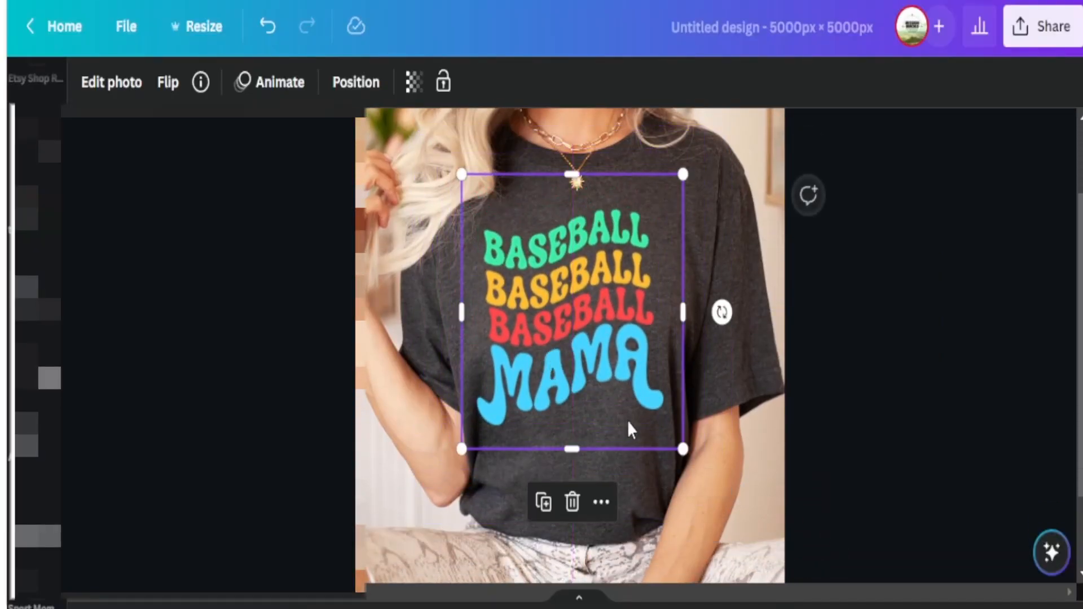
click(906, 431)
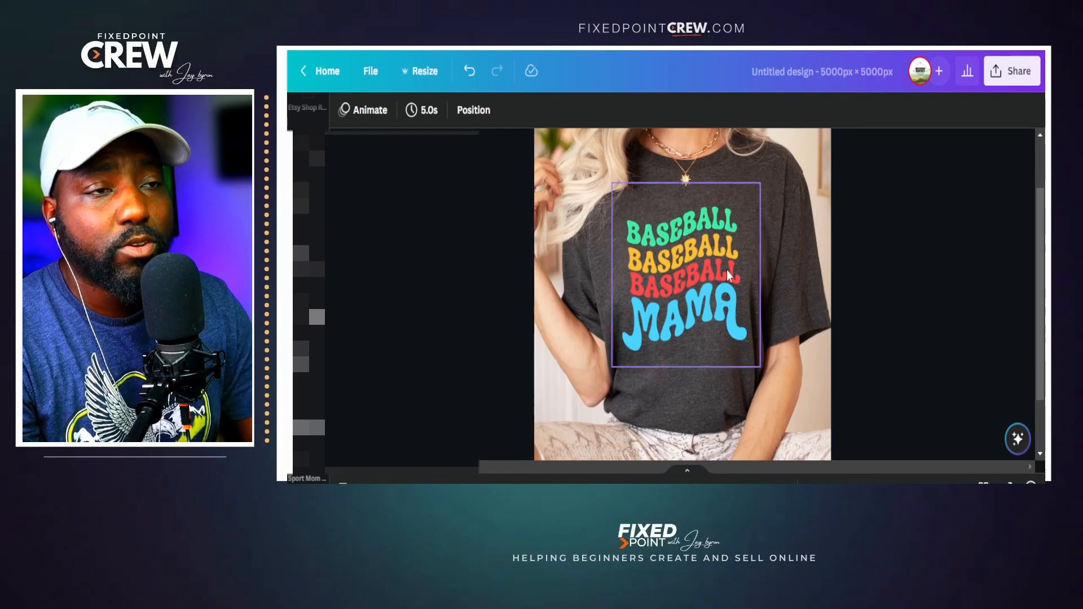
Set the BASEBALL MAMA image's transparency to 90 and enlarge the image slightly on the shirt
click(660, 260)
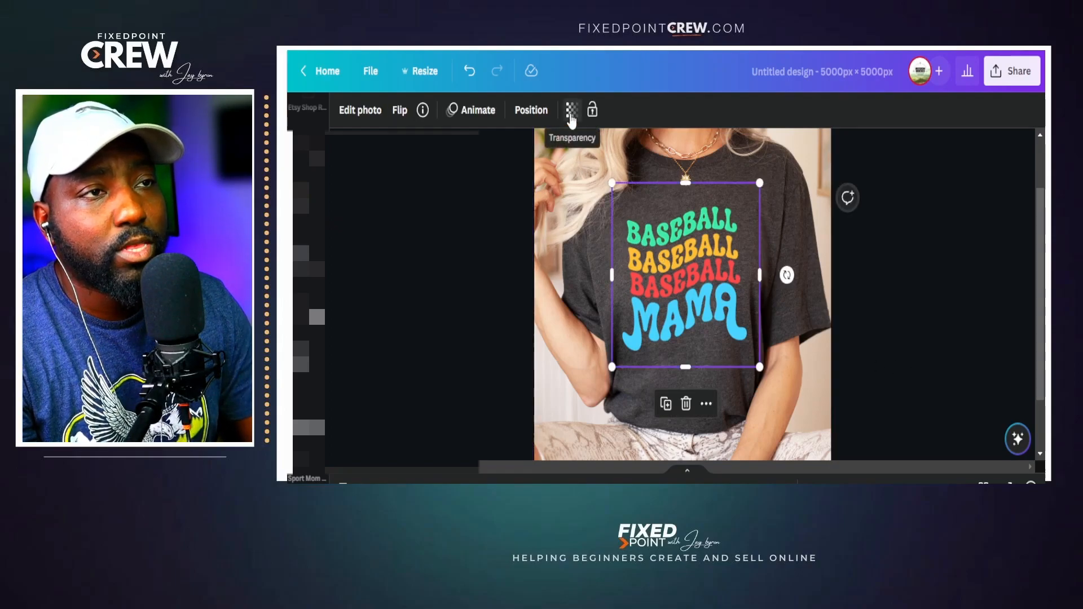
click(572, 118)
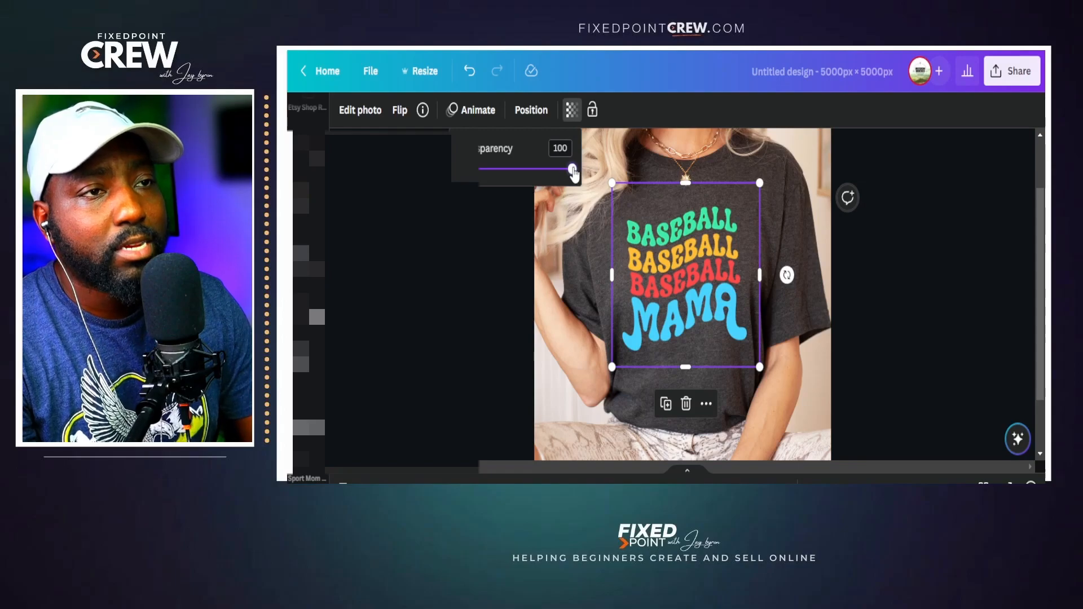
drag(572, 169, 562, 175)
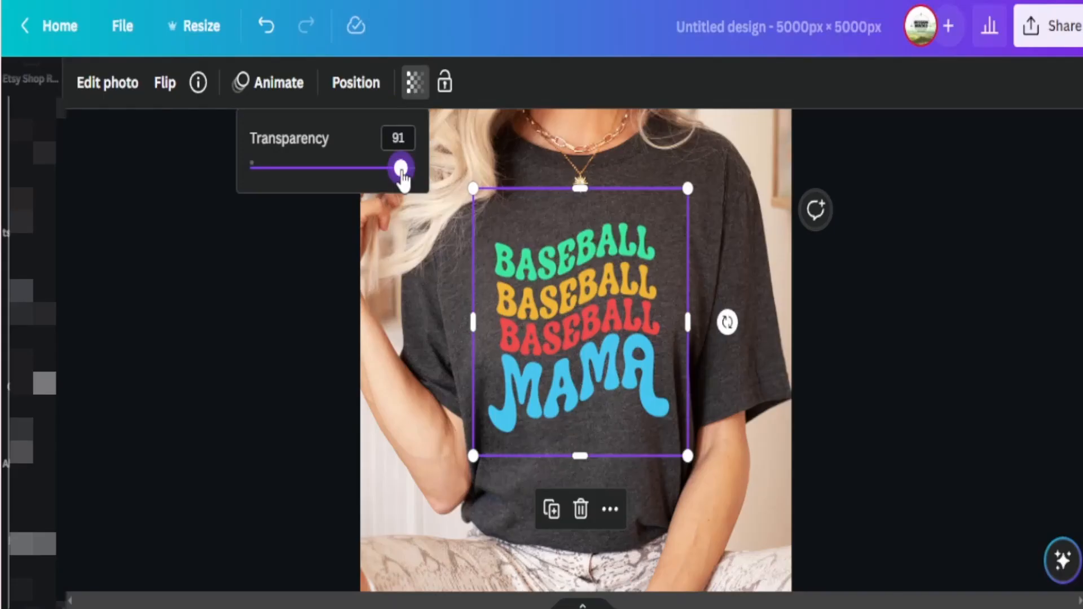
drag(401, 177, 398, 179)
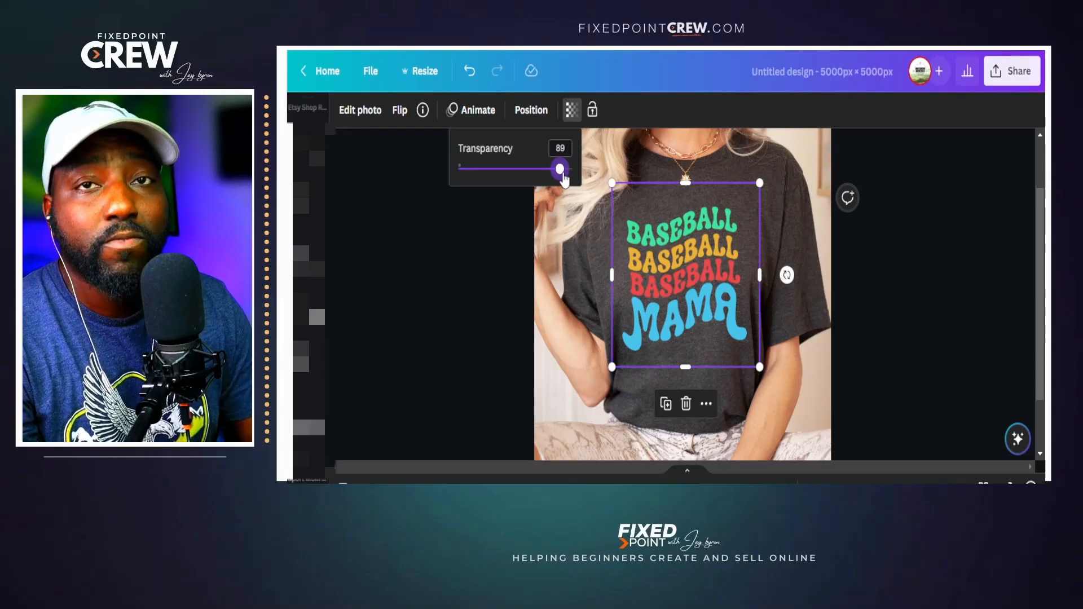
drag(562, 175, 562, 179)
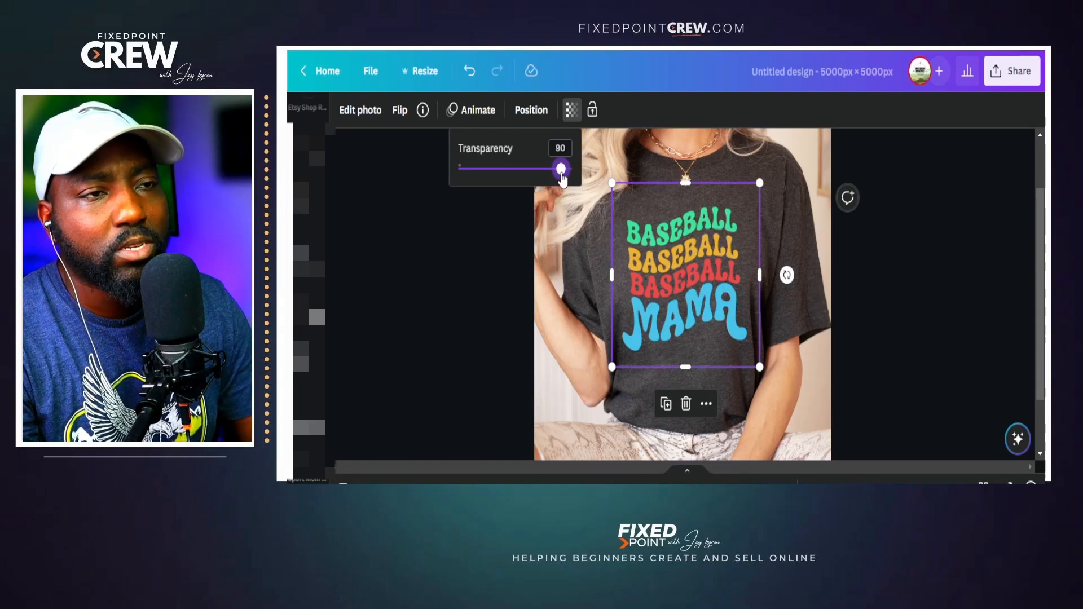
click(641, 198)
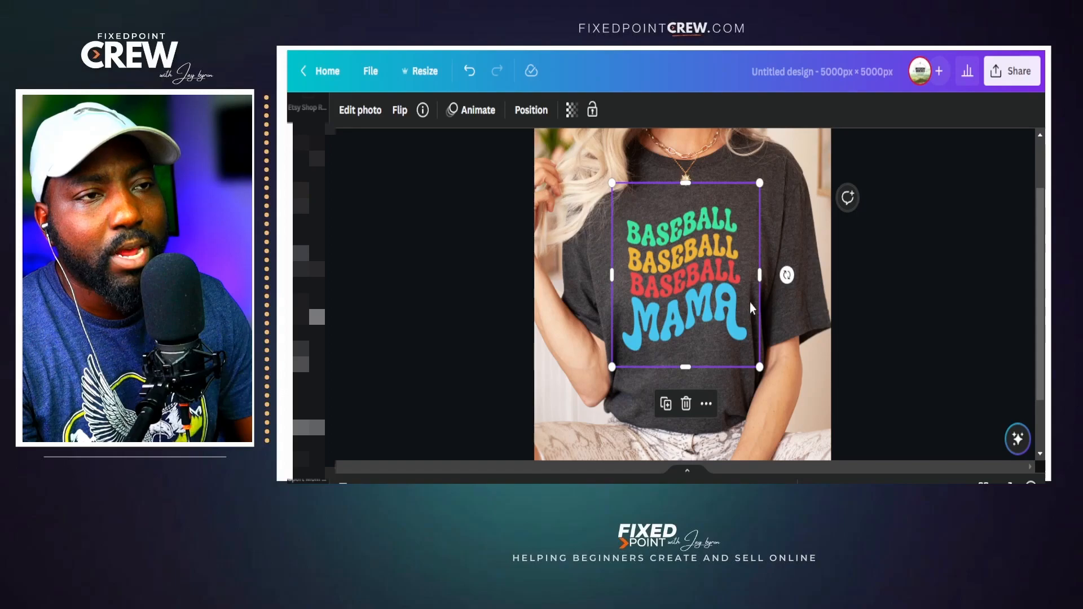
drag(759, 183, 774, 171)
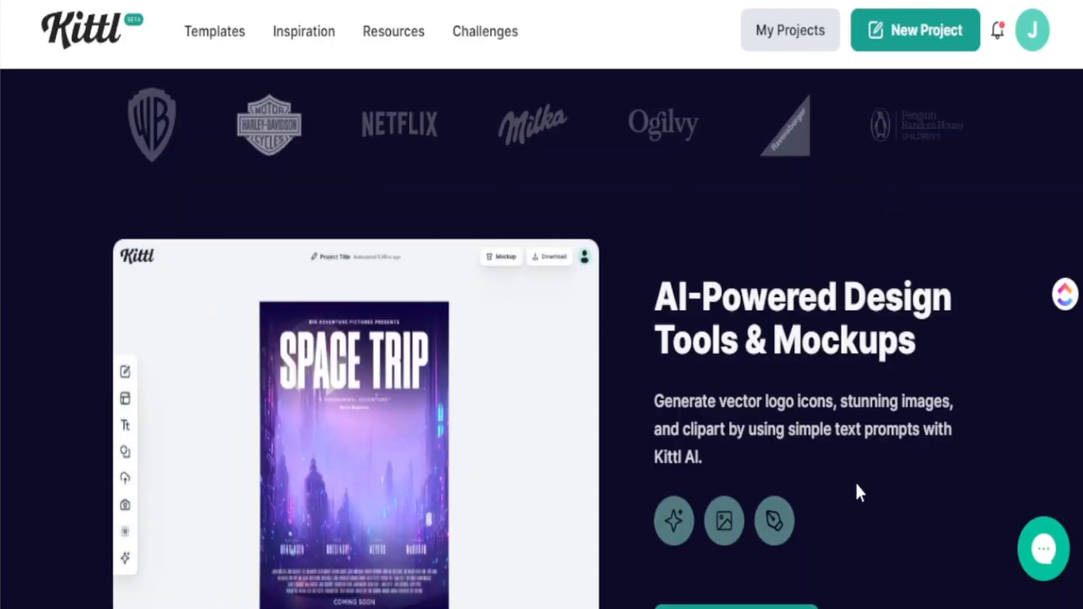
Switch to the Kittl home page and review its feature sections, from AI-powered design tools through to ready-to-use templates
scroll(855, 483, down, 2)
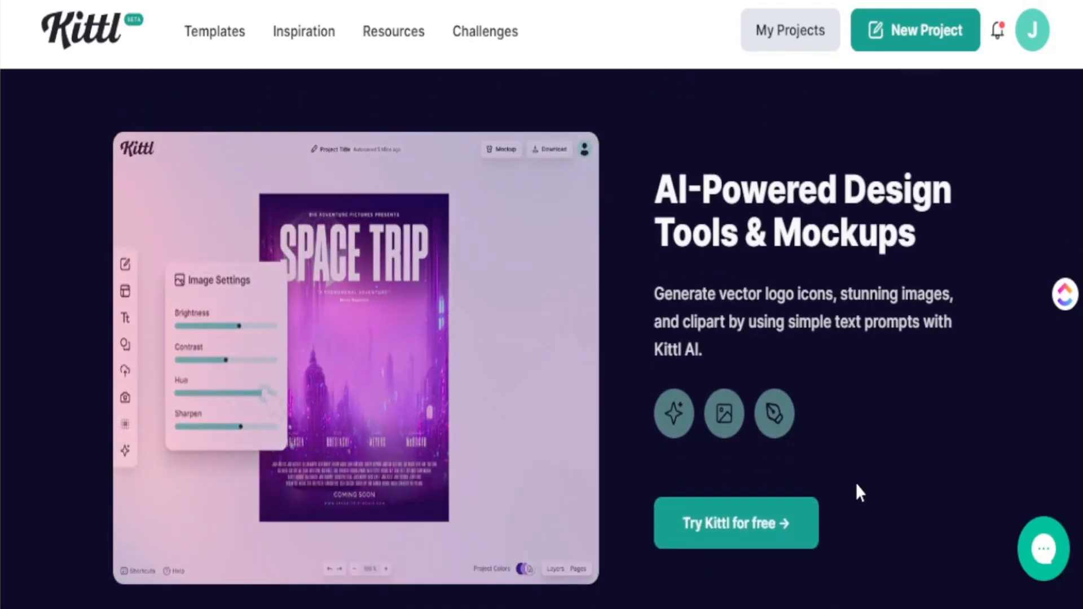
scroll(854, 480, down, 10)
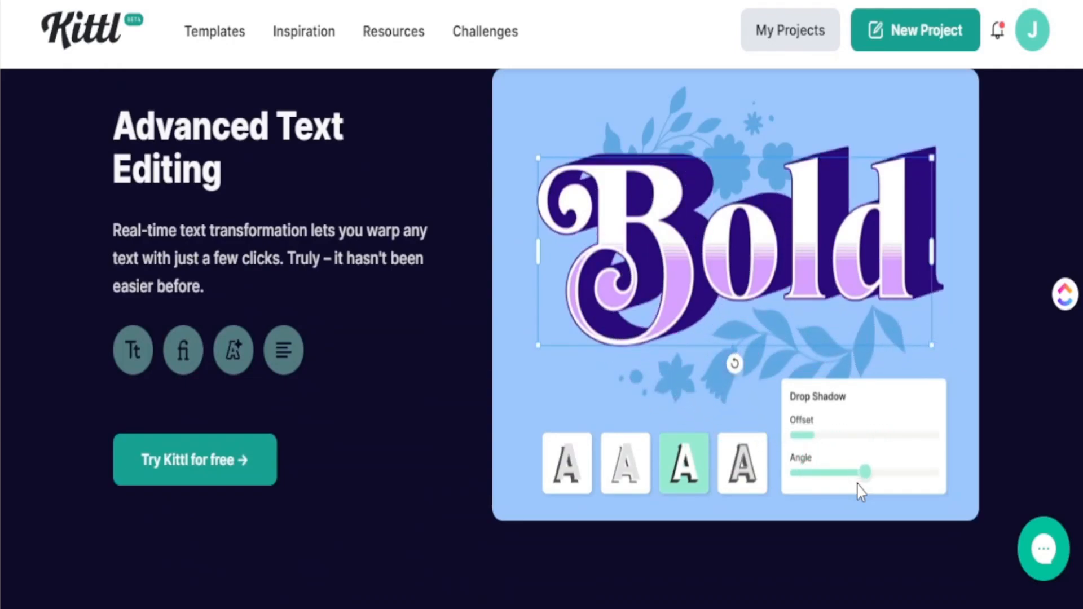
scroll(861, 492, down, 8)
scroll(861, 494, down, 2)
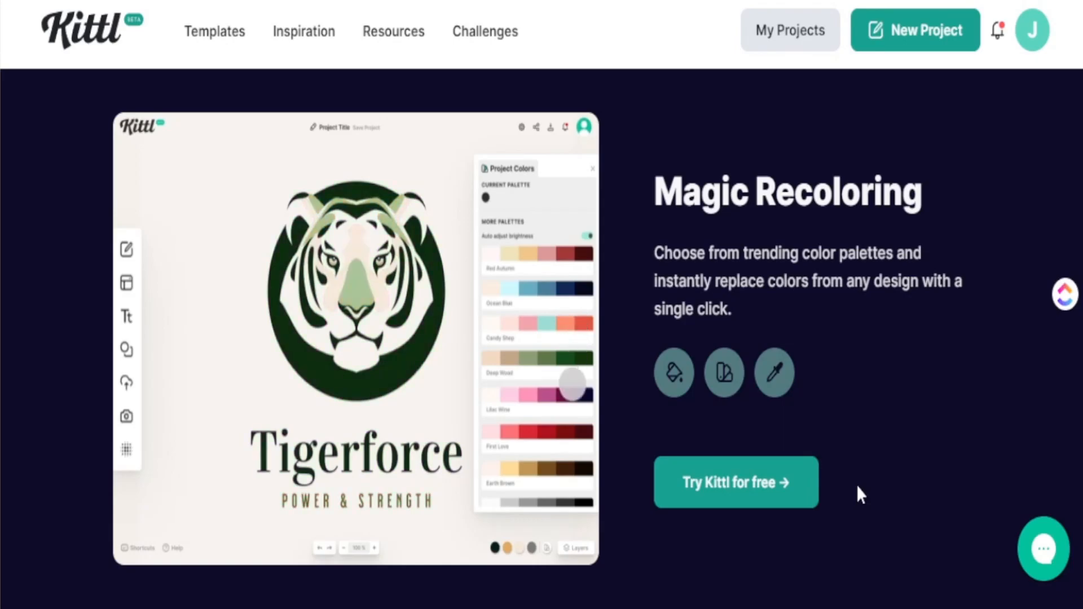
scroll(857, 486, down, 8)
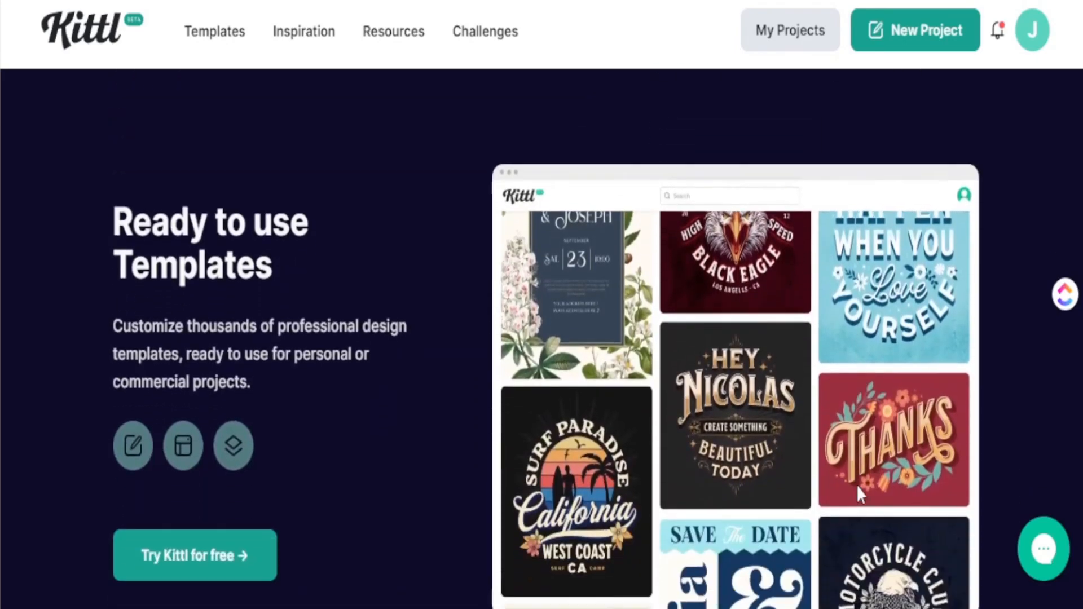